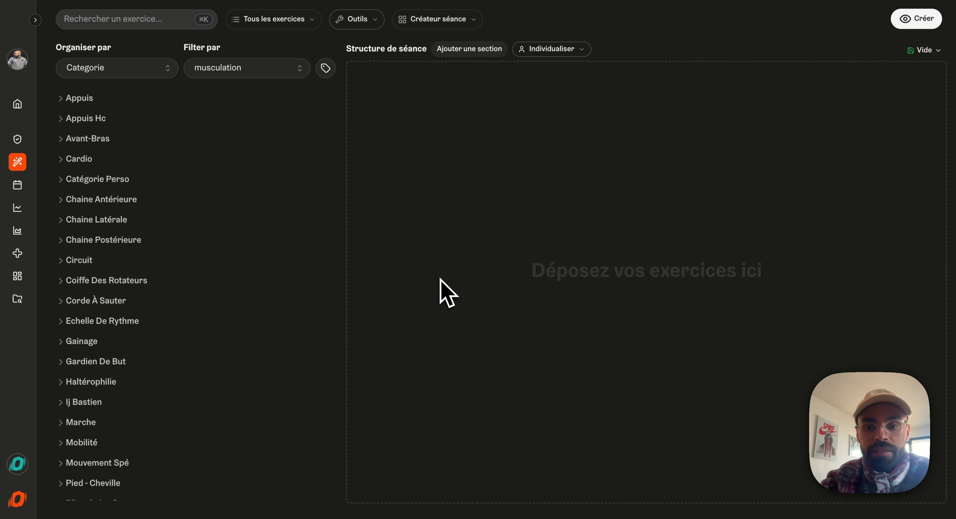
Step: Add the ATG Split Squat exercise from the Chaine Antérieure category to the session
click(126, 200)
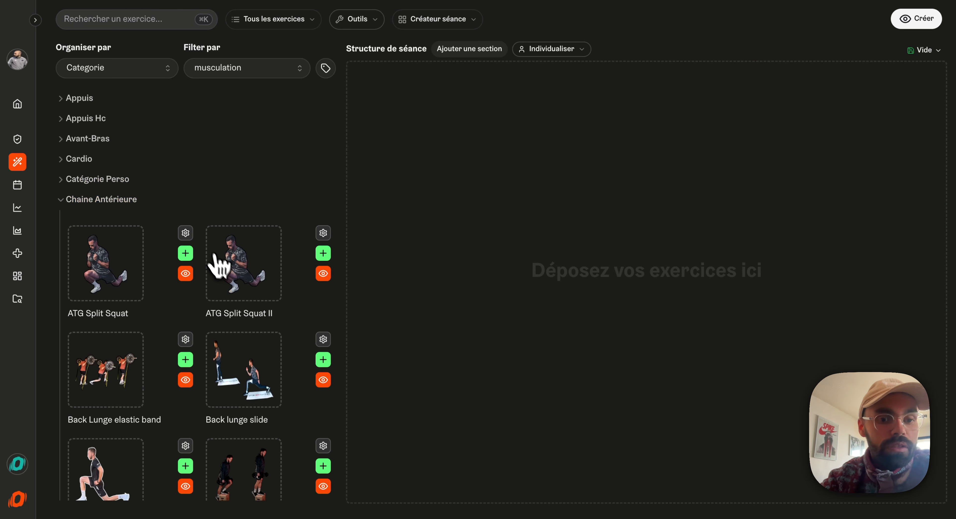
scroll(249, 277, down, 3)
scroll(249, 274, up, 2)
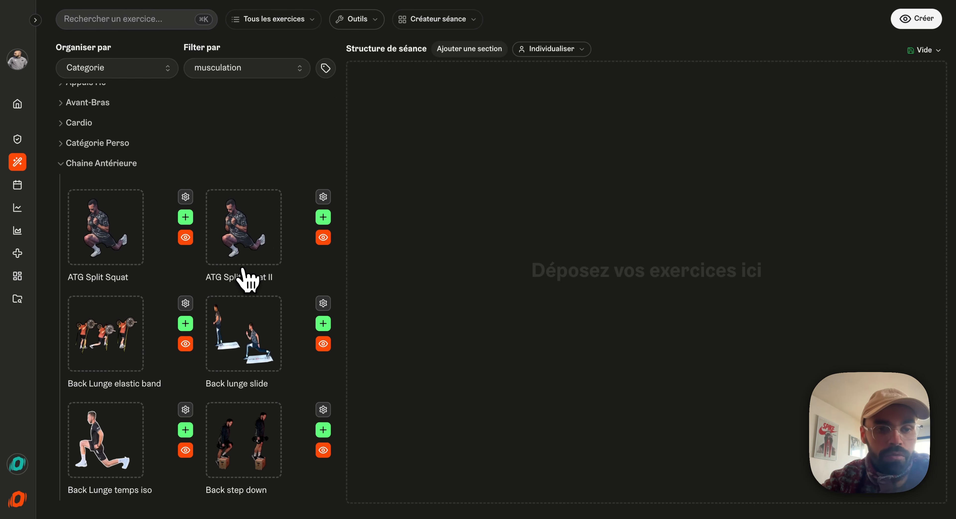
click(185, 217)
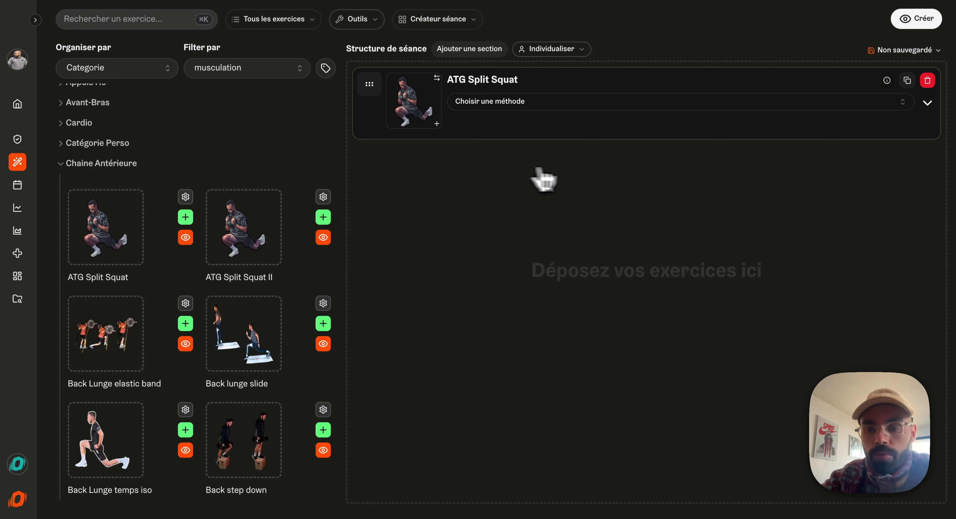
Step: Chain the exercise "1 appui chasse l'autre" after ATG Split Squat, filtering by the échelle tag and picking from the Appuis category
click(437, 123)
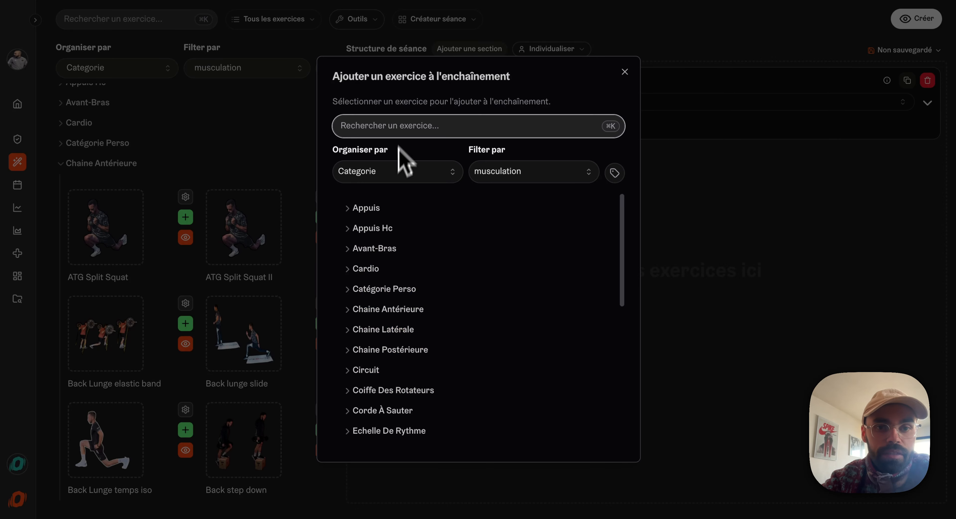
click(615, 175)
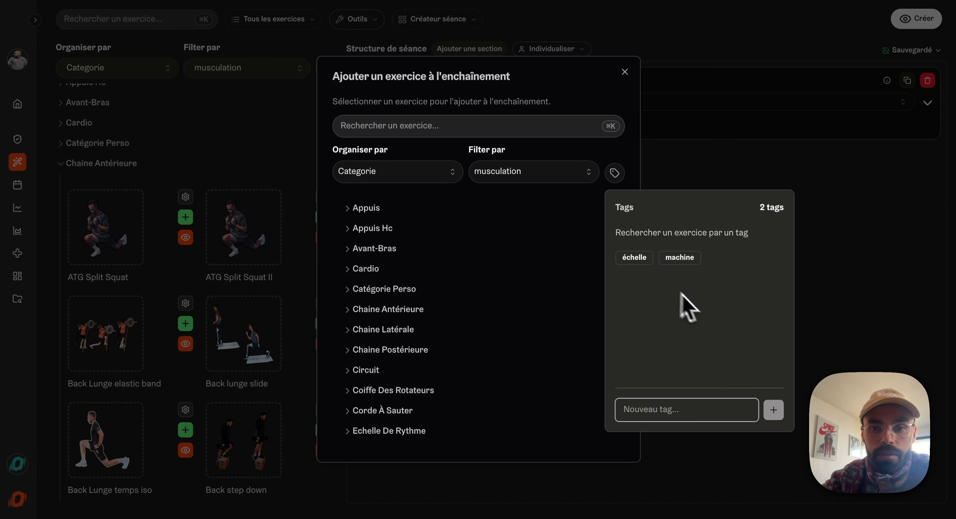
click(635, 258)
click(366, 209)
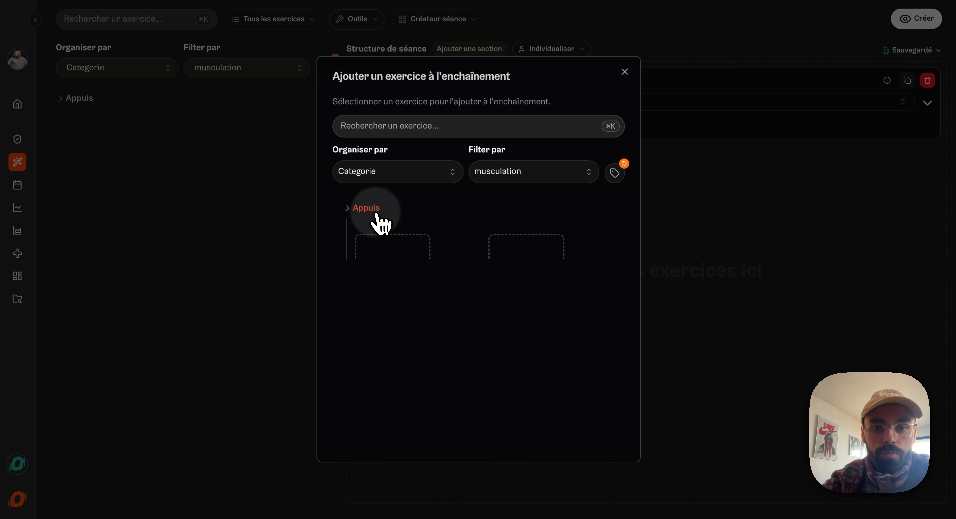
click(362, 339)
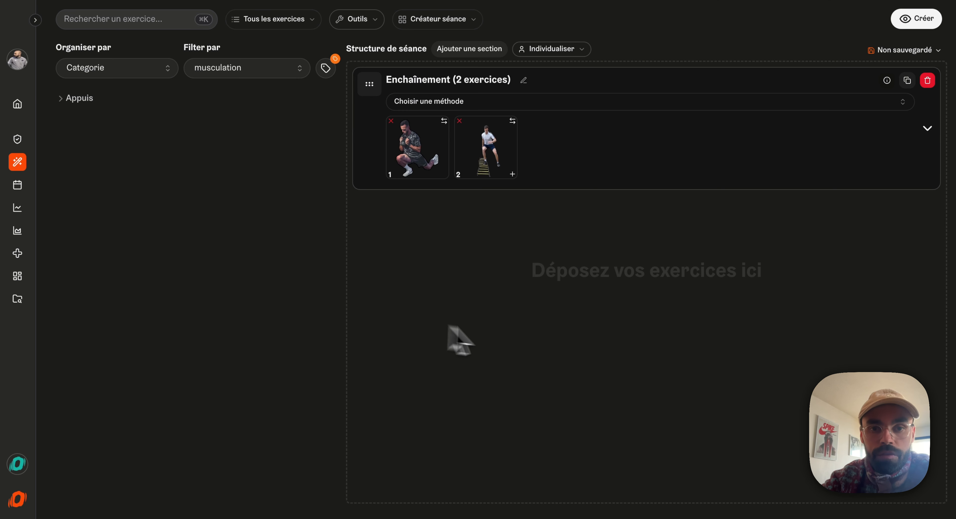
Step: Clear the échelle tag filter from the exercise library
click(327, 69)
click(408, 102)
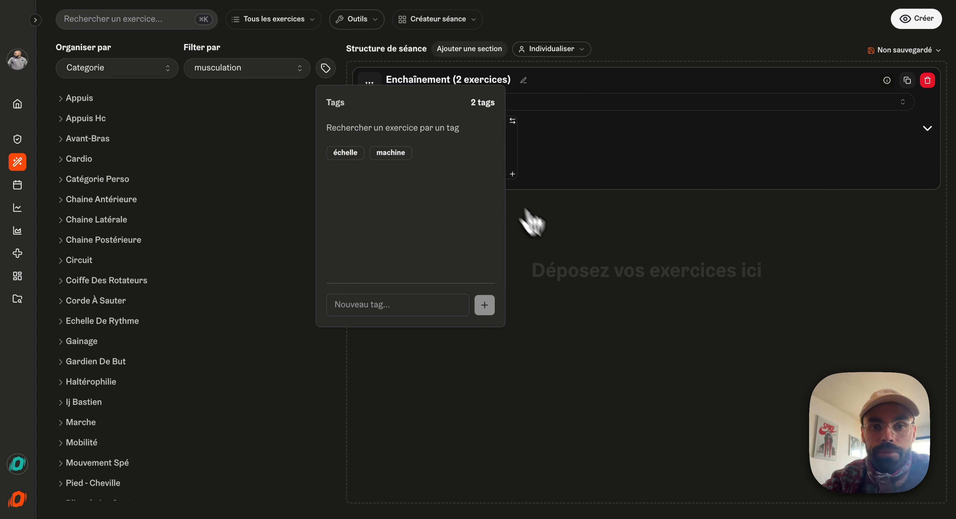
click(556, 238)
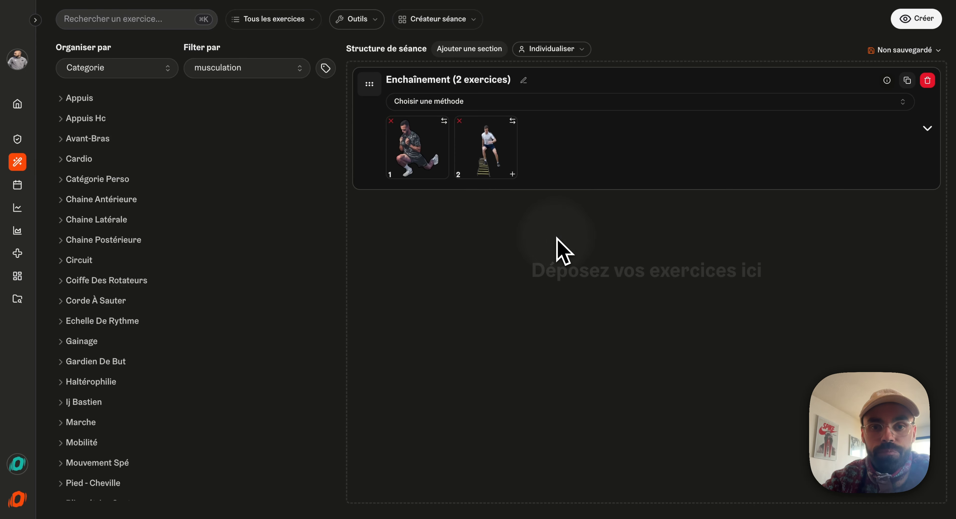
Step: Add Back Lunge temps iso from the Chaine Antérieure category as the third exercise of the chain
click(513, 173)
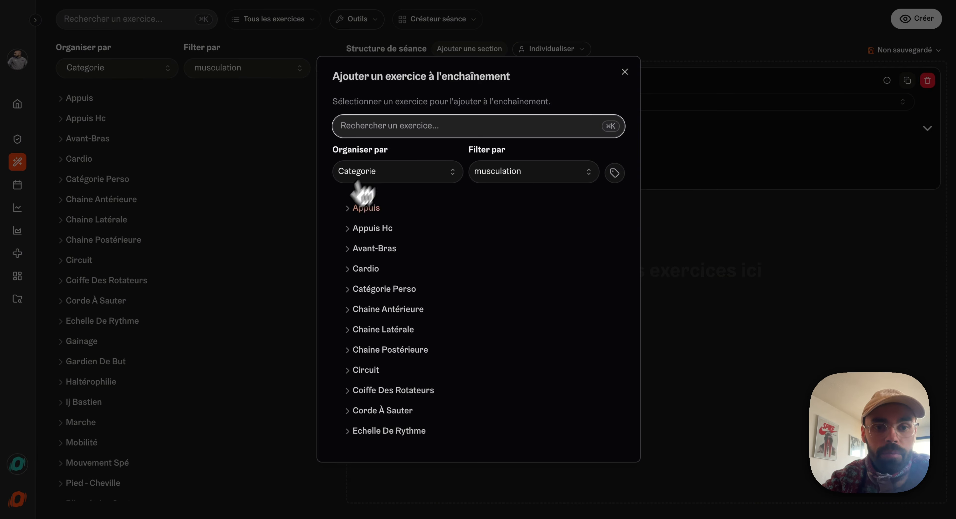
click(386, 309)
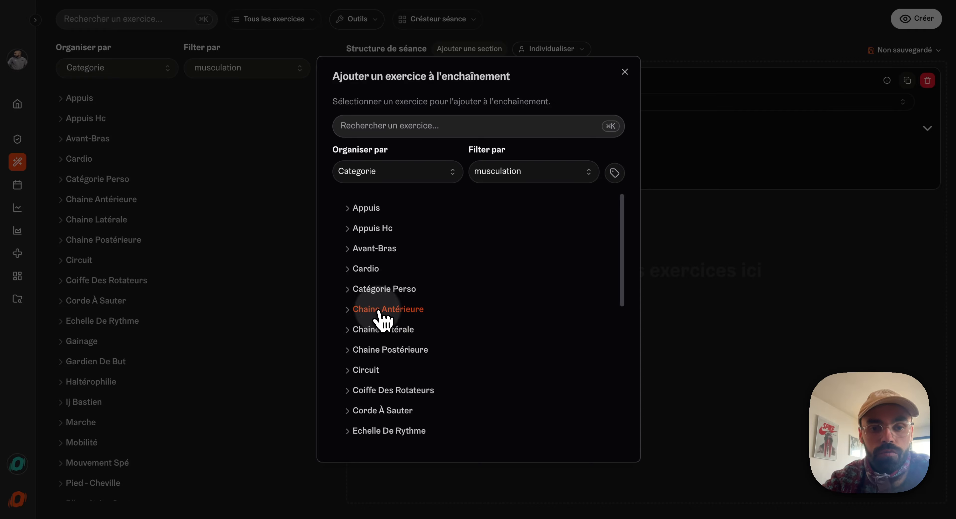
scroll(445, 323, down, 8)
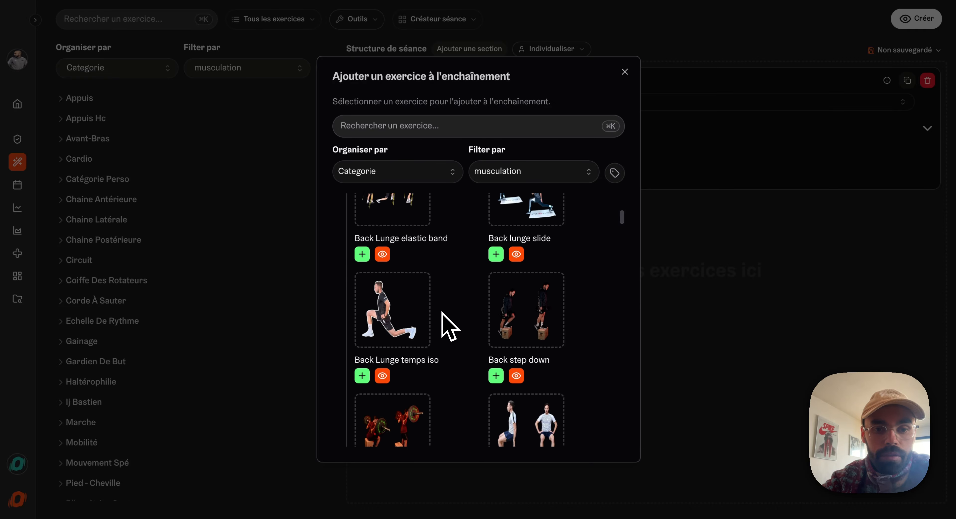
click(362, 376)
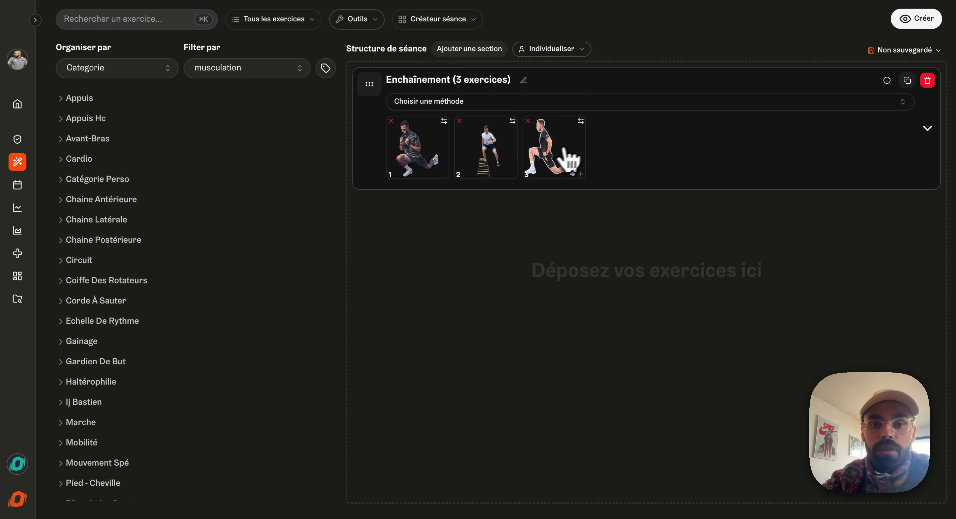
Step: Add Back lunge from the Chaine Postérieure category as the fourth exercise of the chain
click(581, 174)
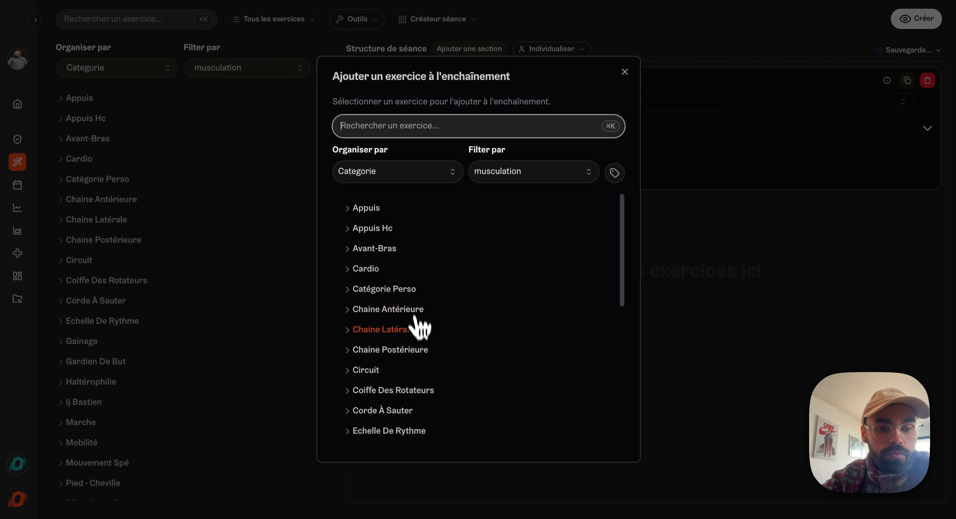
click(388, 354)
scroll(388, 356, down, 4)
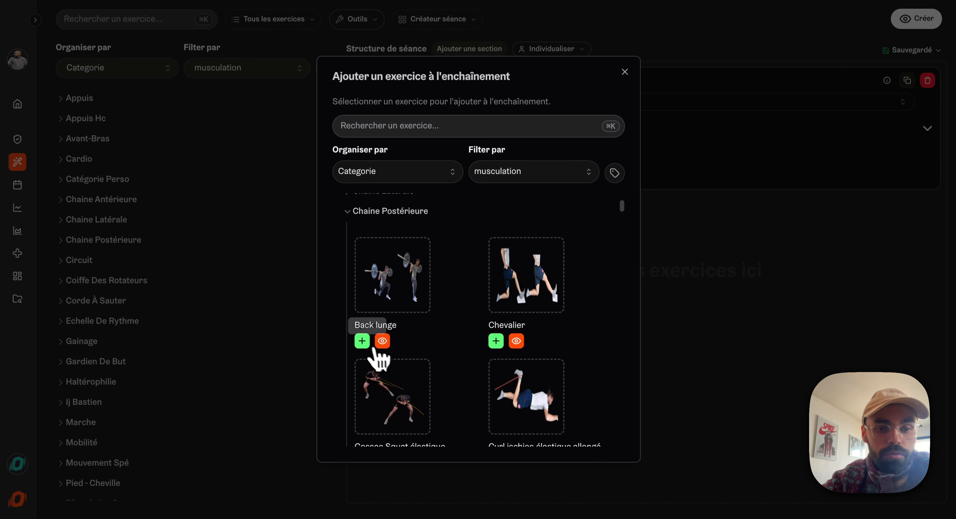
click(362, 339)
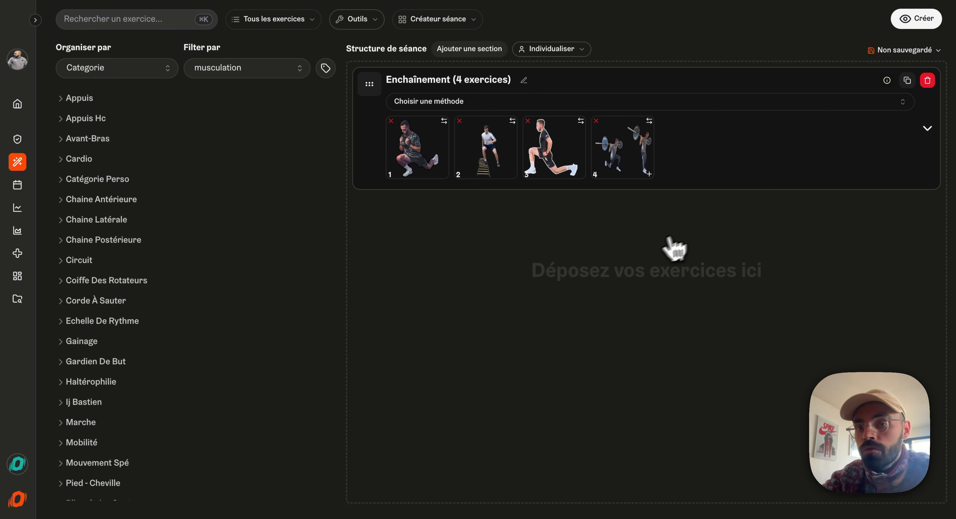
Step: Preview the session PDF, examine the title of the exercise chain, and return to the session builder
click(915, 20)
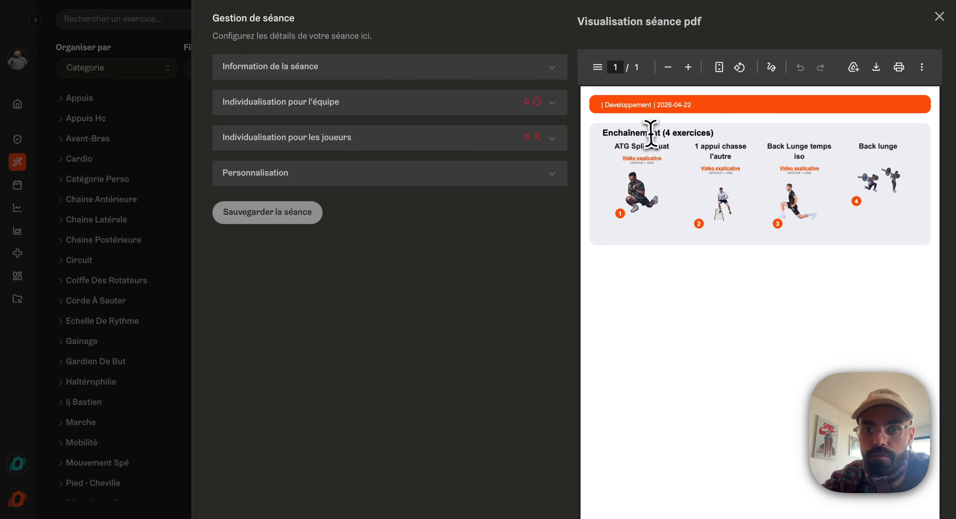
drag(603, 132, 677, 134)
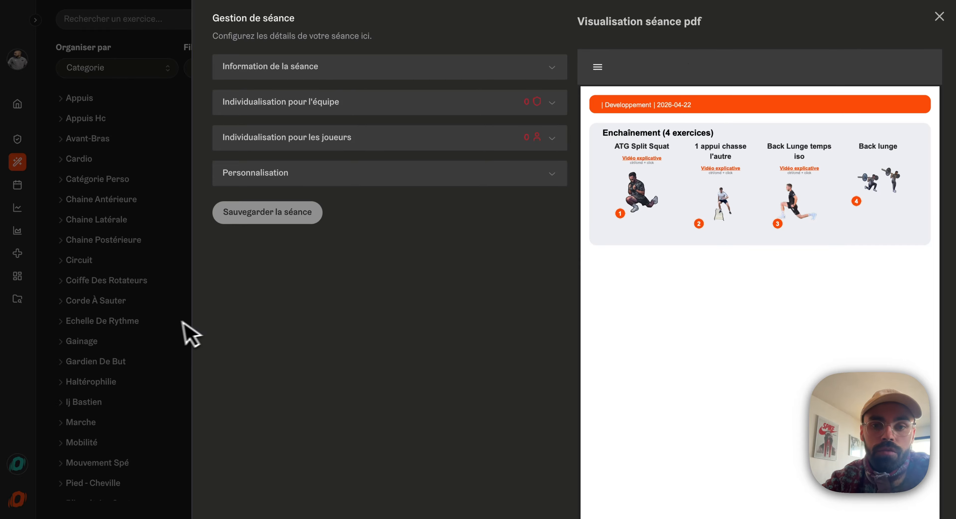
click(187, 331)
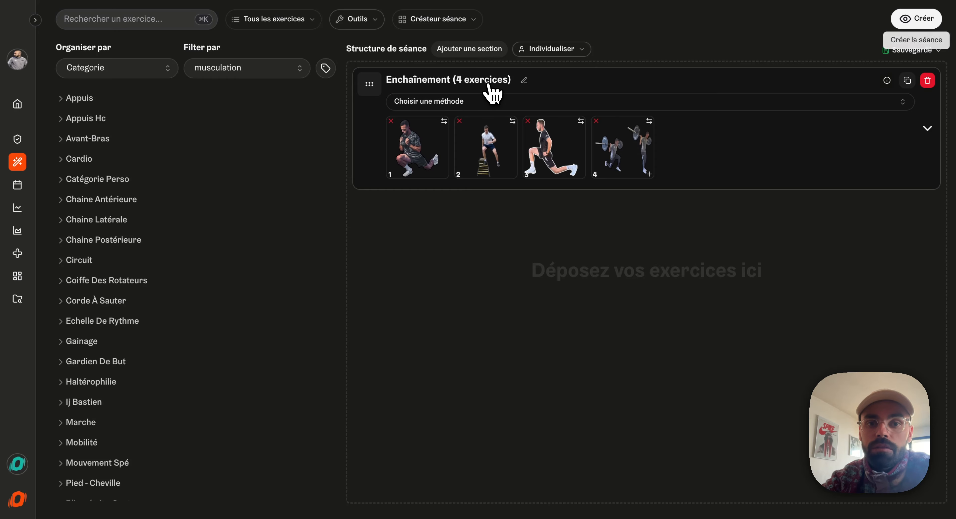
Step: Rename the exercise chain as "Circuit training" and check the title in the session's PDF preview
click(523, 80)
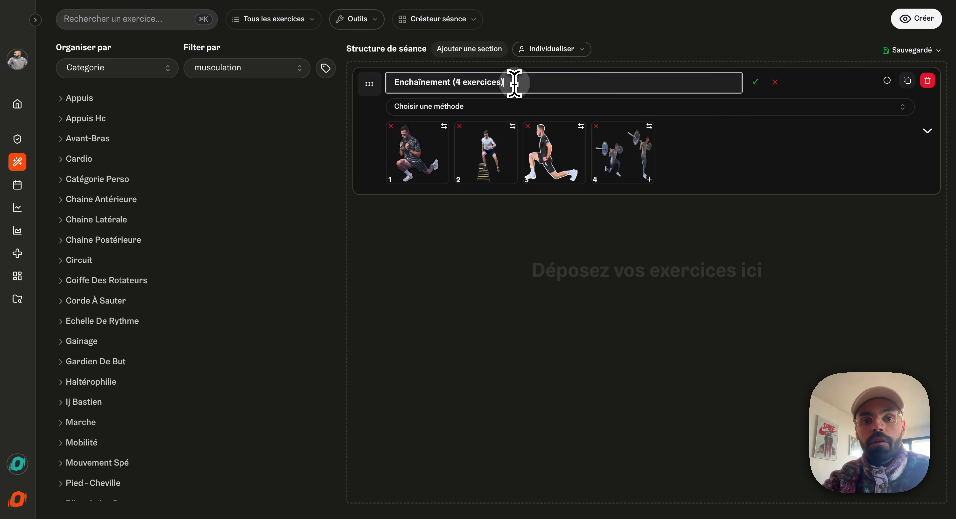
drag(514, 83, 371, 94)
text(C)
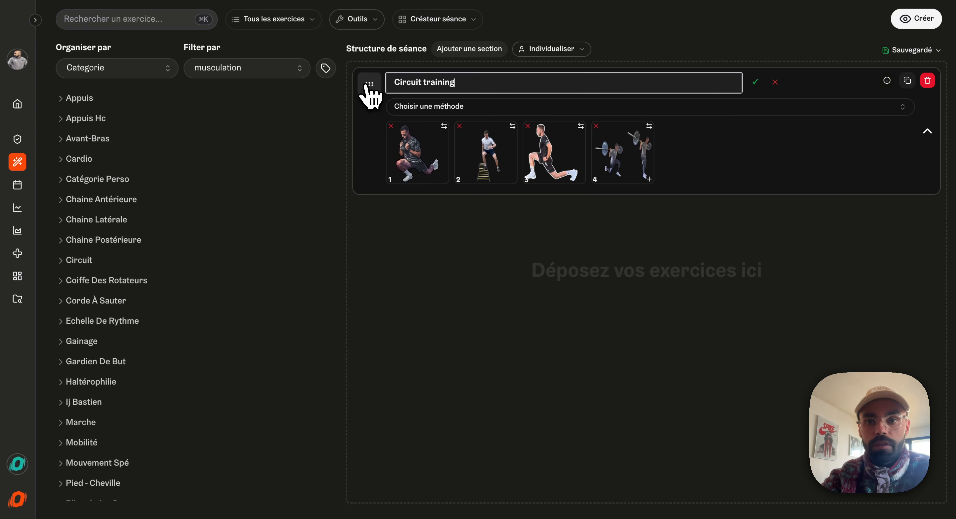
text(ircuit training)
click(754, 82)
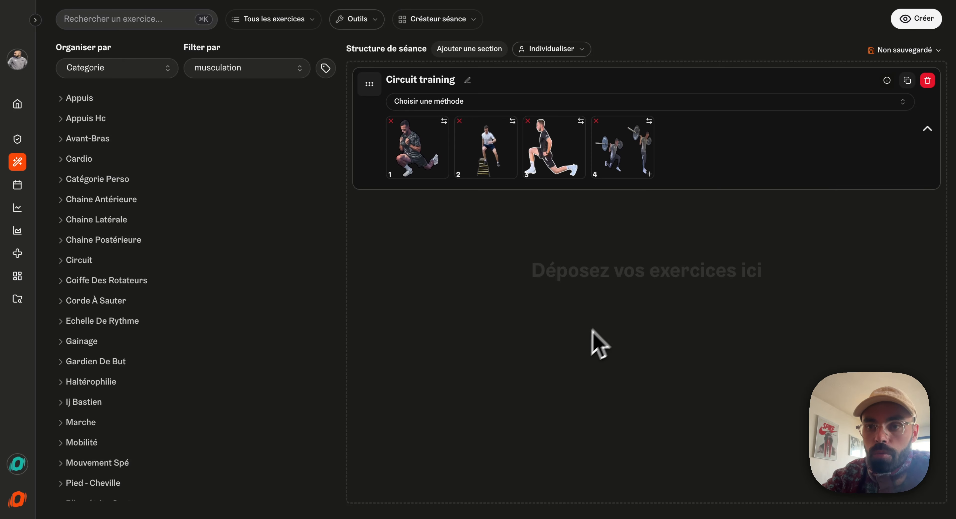
click(914, 20)
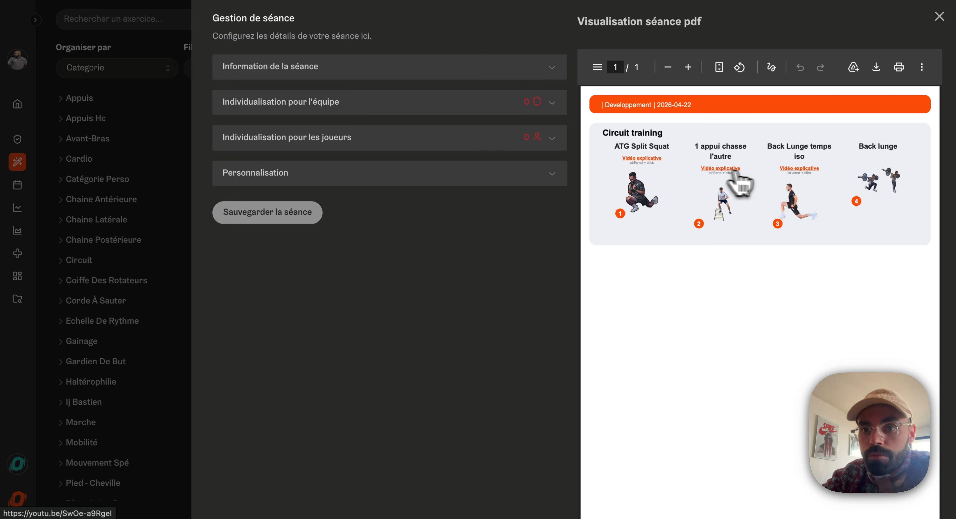
click(174, 282)
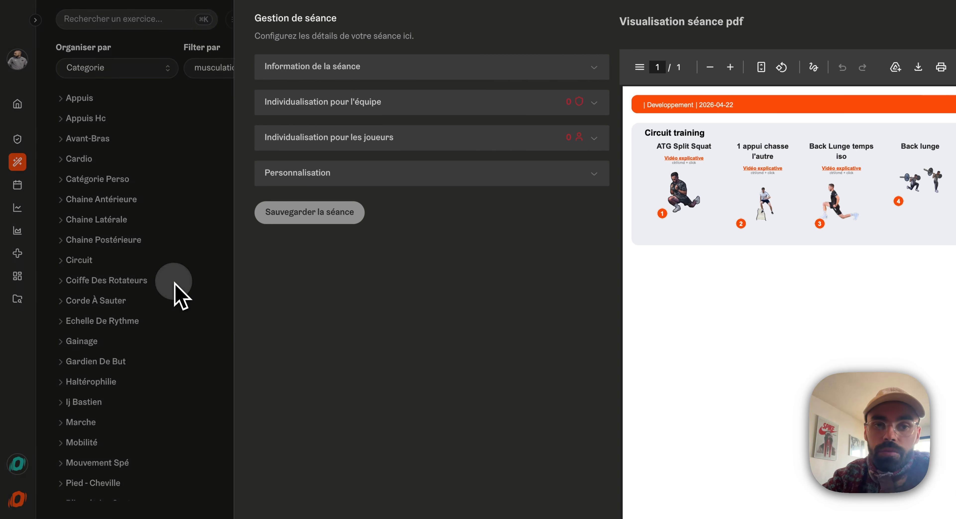
Step: Add Assault Bike from the Cardio category as the fifth exercise of the circuit
click(649, 173)
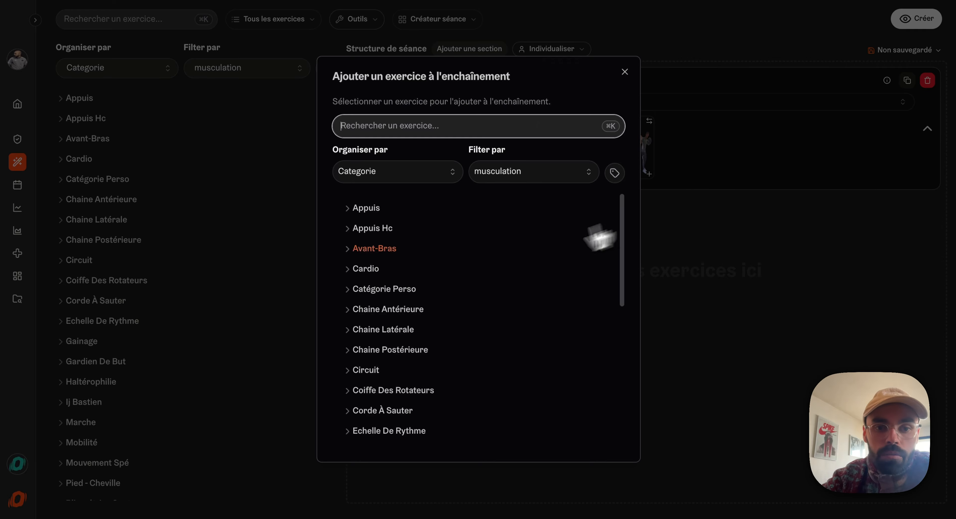
click(412, 268)
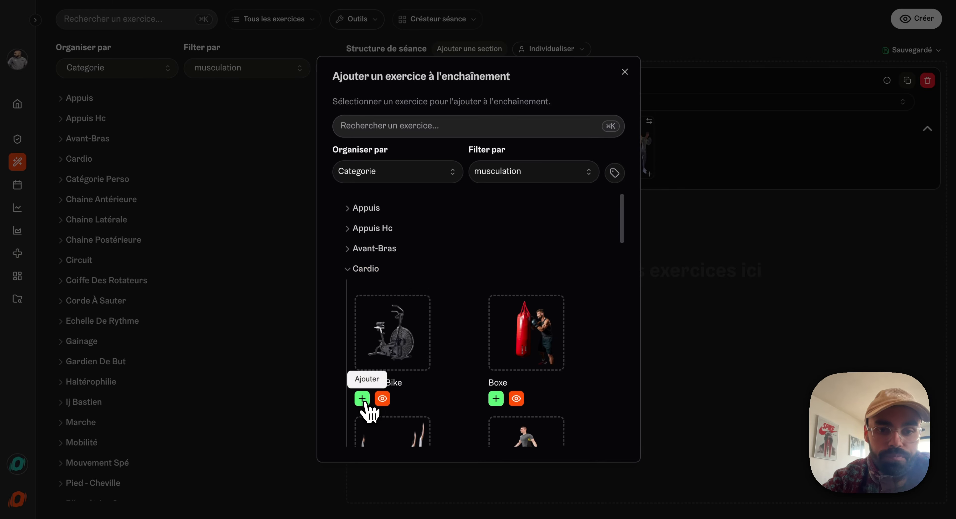
click(363, 399)
Step: Add Back lunge slide from the Chaine Antérieure category as the sixth exercise of the circuit
click(714, 176)
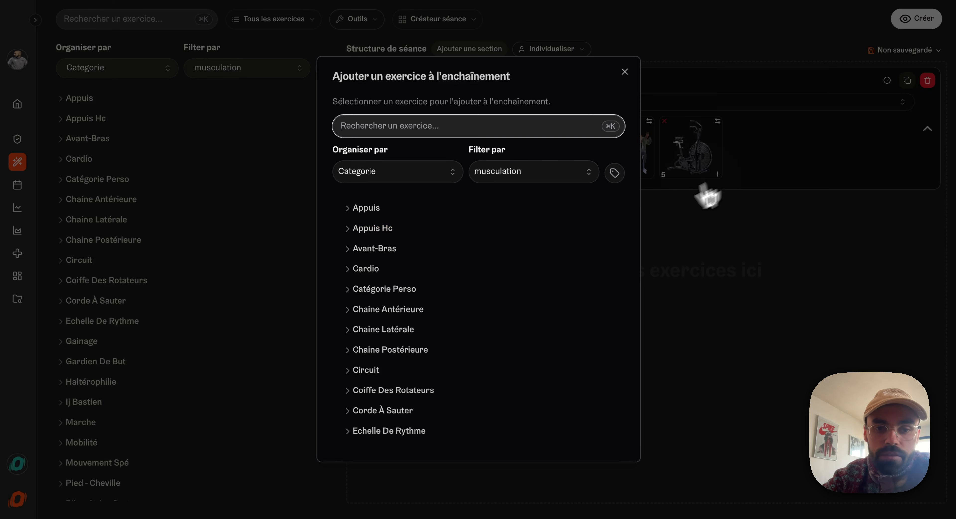
click(386, 232)
click(365, 232)
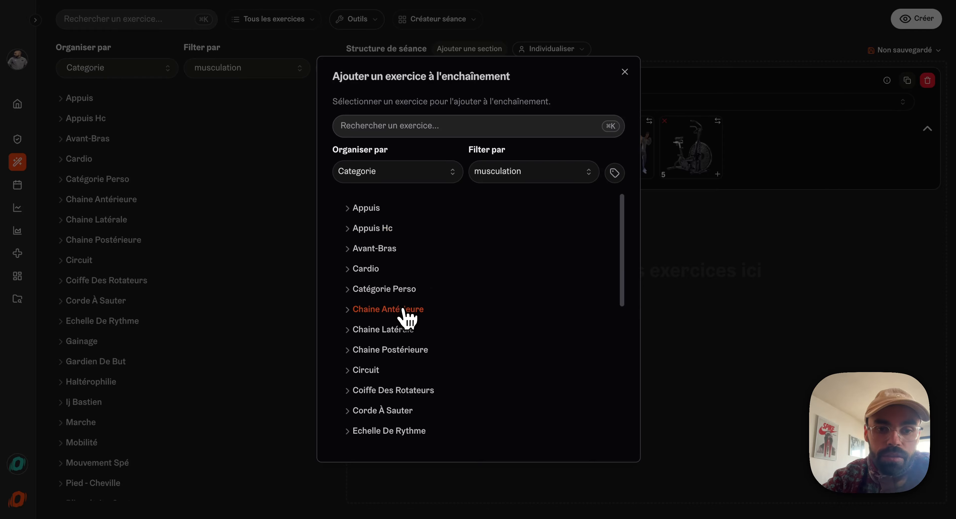
click(398, 311)
scroll(437, 368, down, 5)
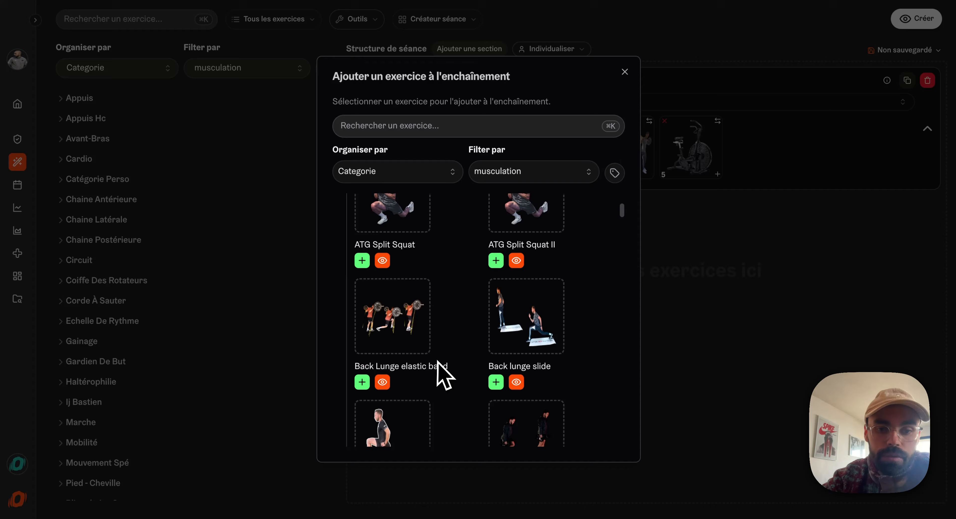
click(495, 383)
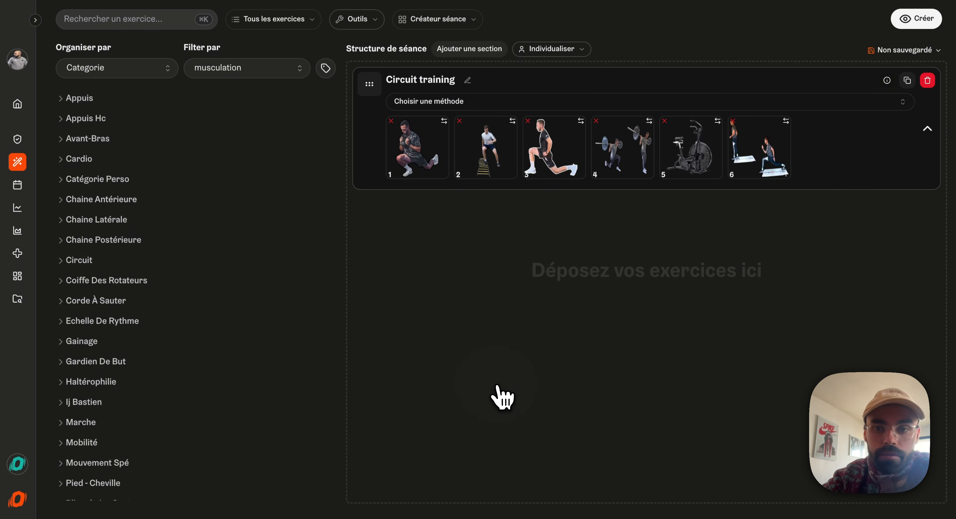
Step: Check the six-exercise layout in the session's PDF preview and remove Back lunge slide and Assault Bike from the circuit
click(919, 27)
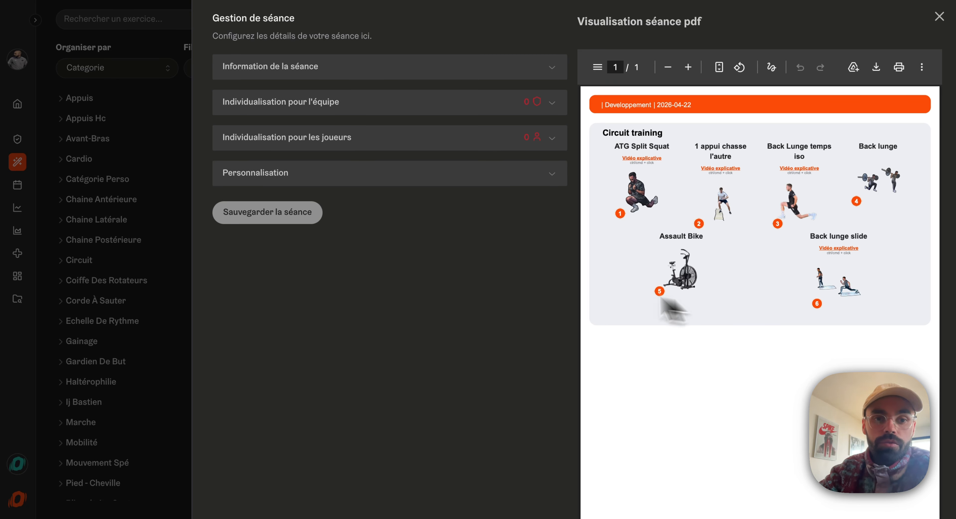
click(179, 280)
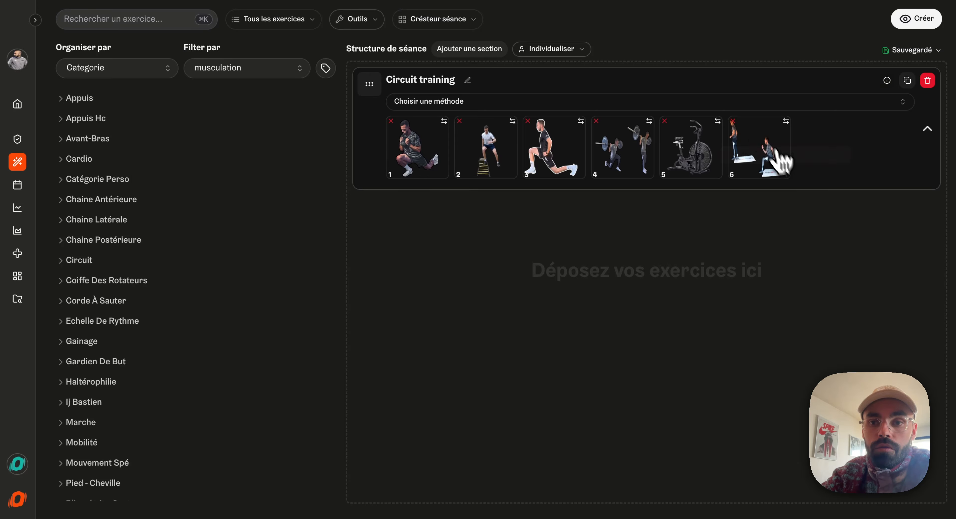
click(732, 120)
click(664, 121)
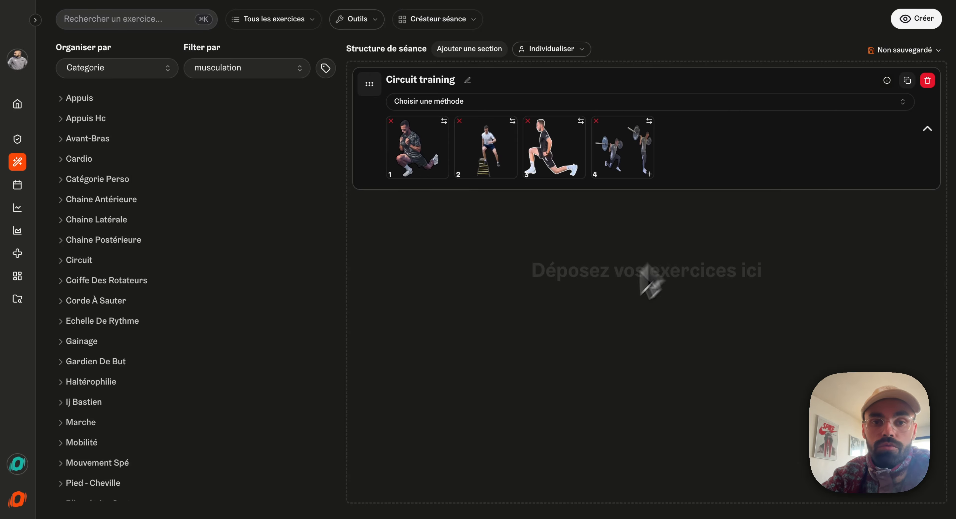
Step: Apply the Circuit Training method from the Endurance de force category to the Circuit training chain
click(761, 102)
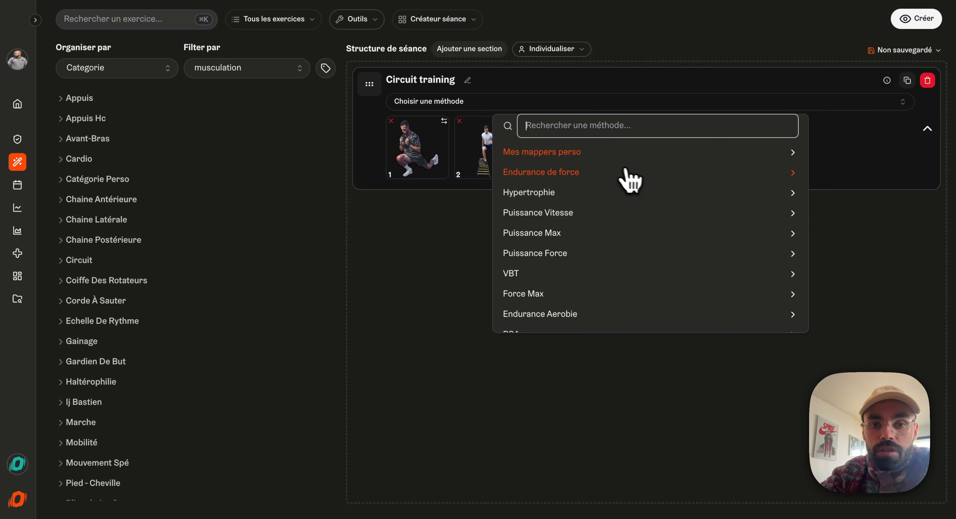
scroll(590, 226, down, 1)
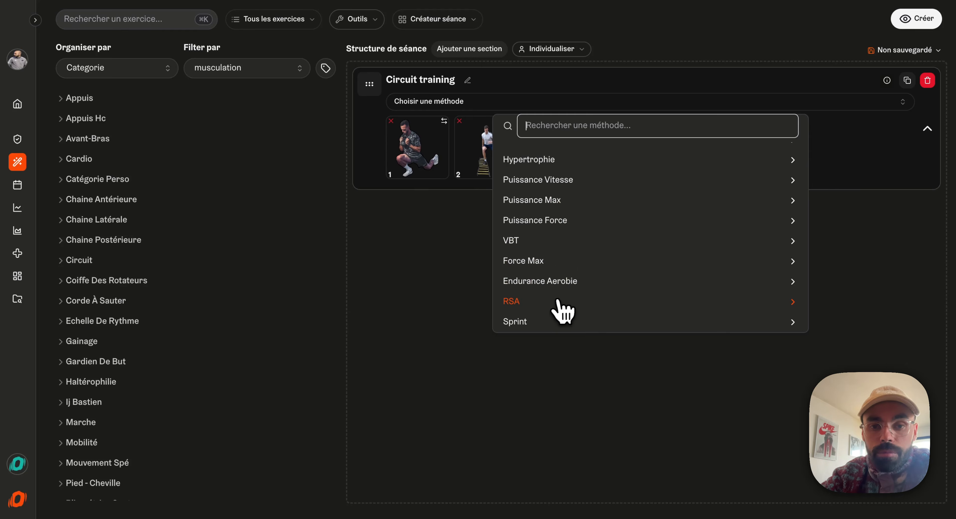
scroll(585, 295, up, 1)
scroll(585, 297, down, 1)
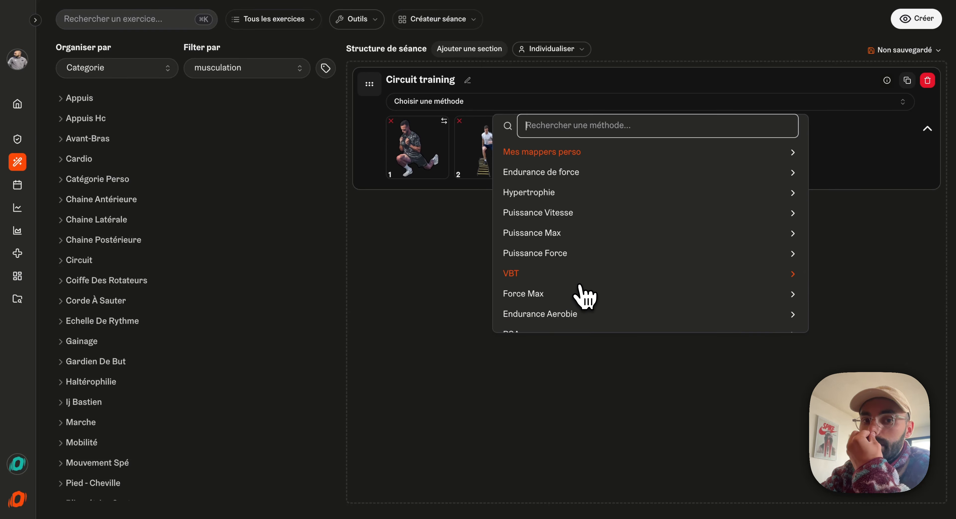
click(552, 174)
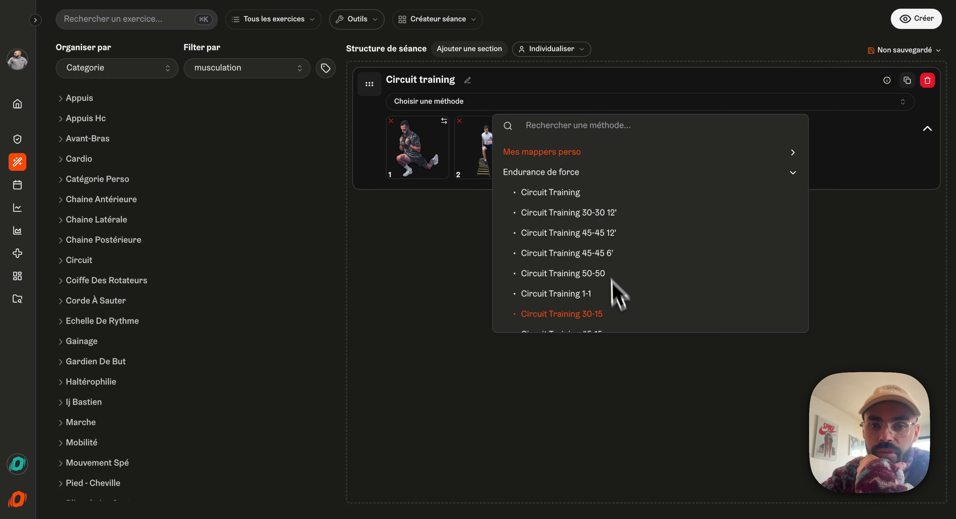
click(578, 203)
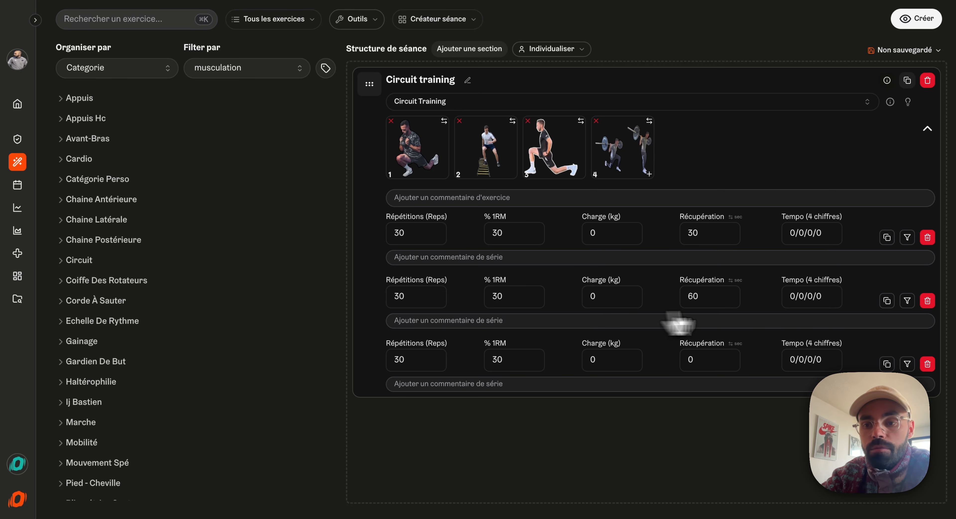
Step: Delete all three series rows from the Circuit training chain
click(927, 363)
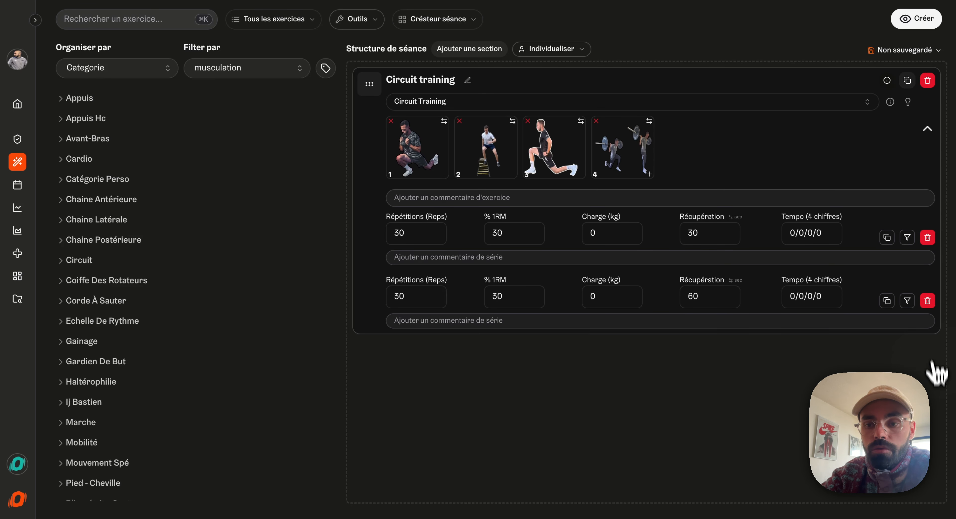
click(927, 300)
click(927, 237)
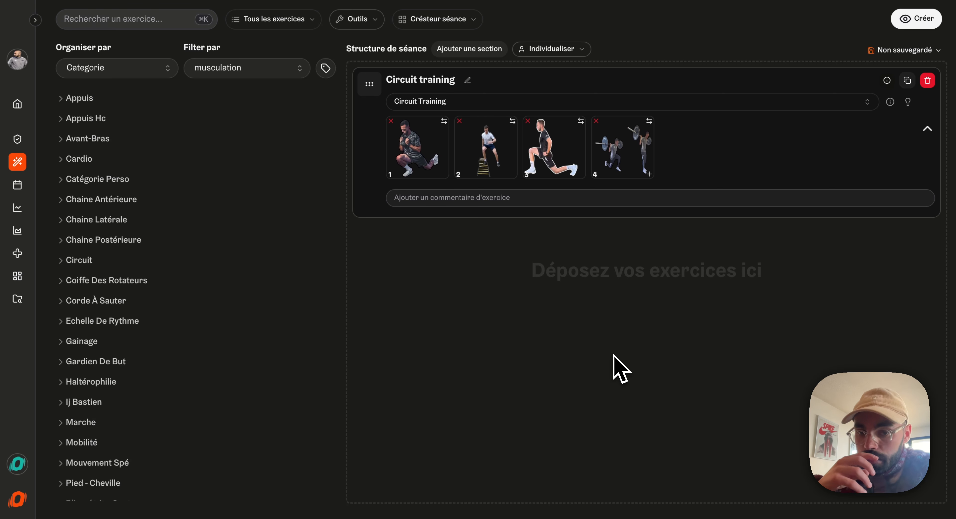
Step: Browse the personal methods under Mes mappers perso without choosing one
click(756, 106)
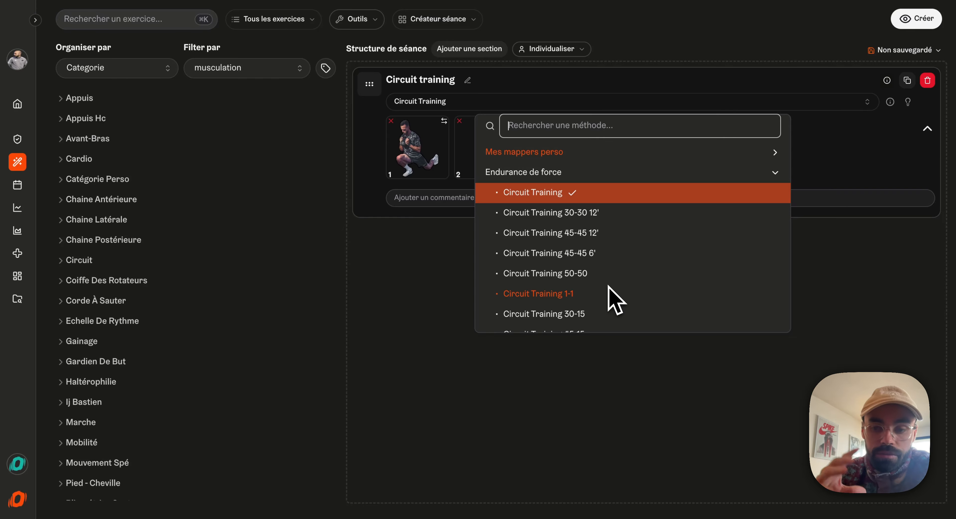
click(575, 152)
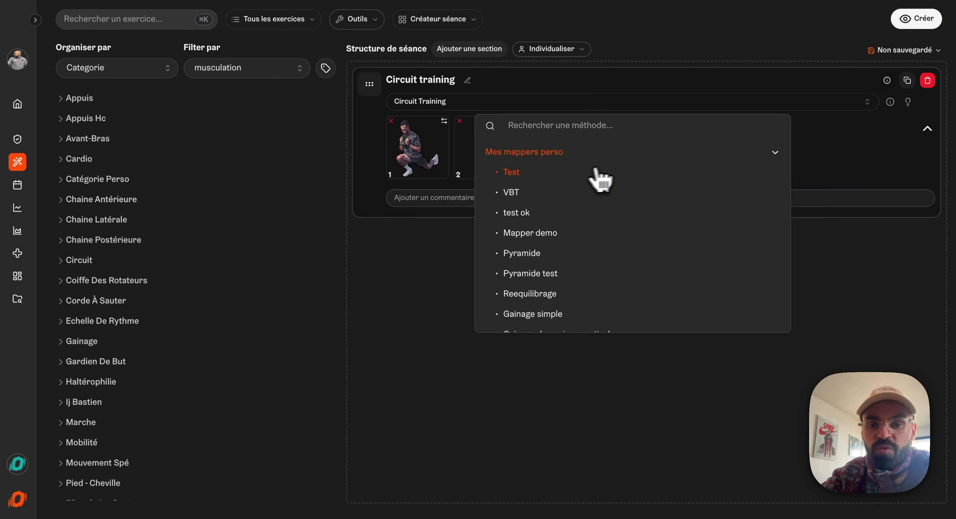
scroll(596, 282, down, 1)
scroll(593, 282, down, 2)
scroll(596, 272, up, 3)
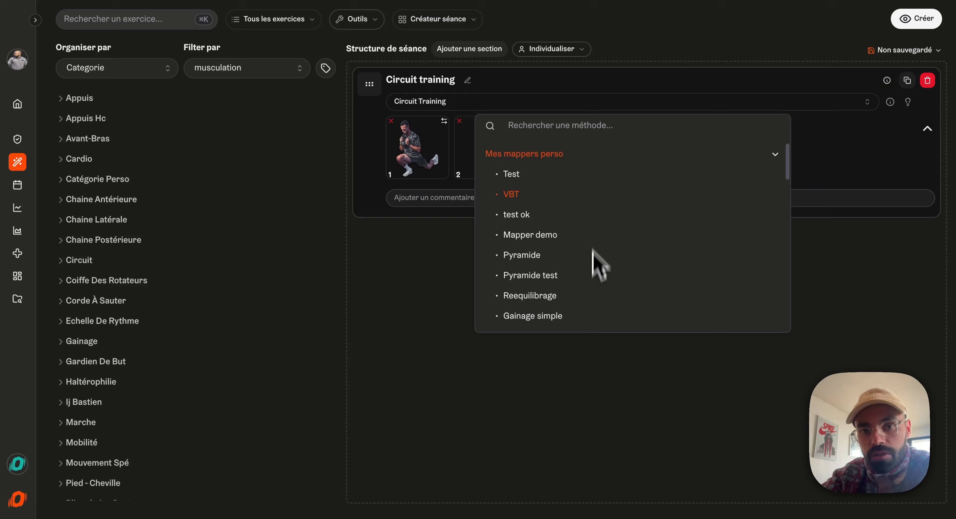
click(576, 153)
click(442, 290)
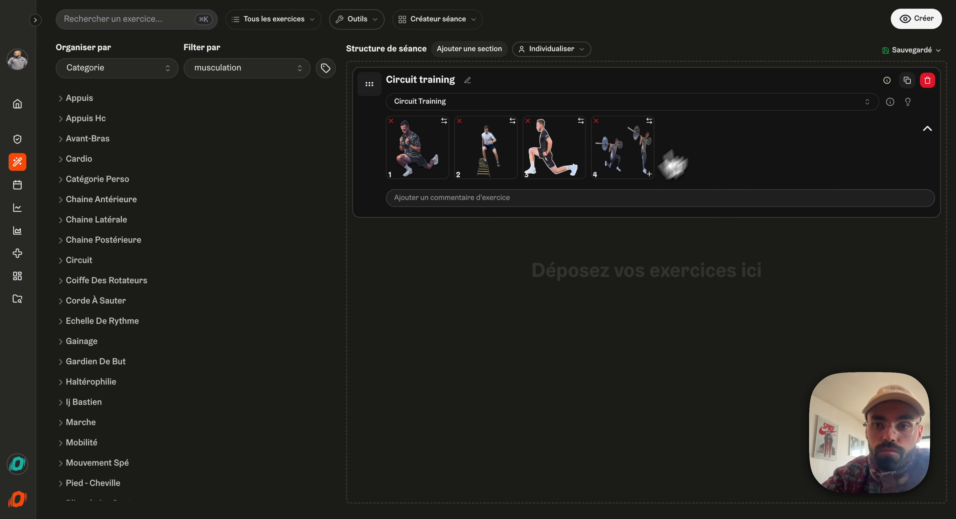
Step: Apply the personal method Pyramide from Mes mappers perso to the Circuit training chain
click(729, 104)
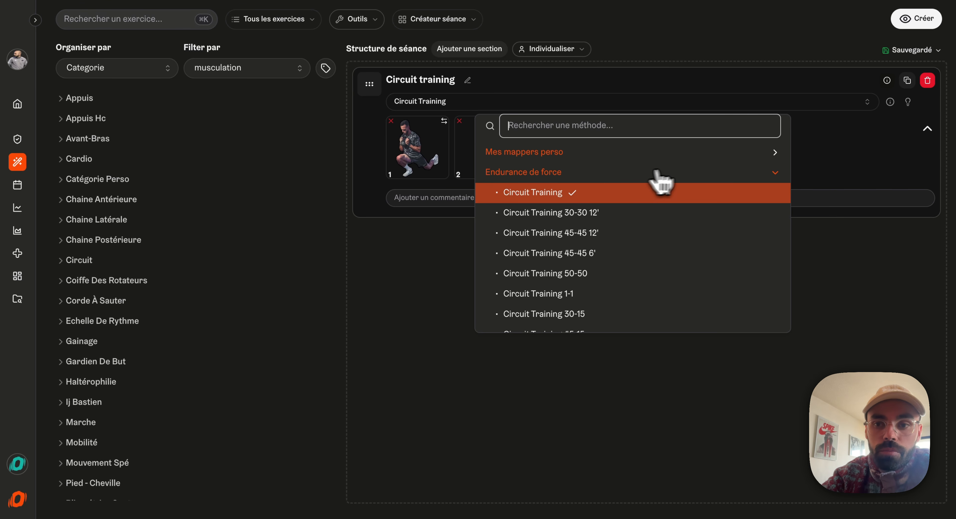
click(584, 172)
click(573, 153)
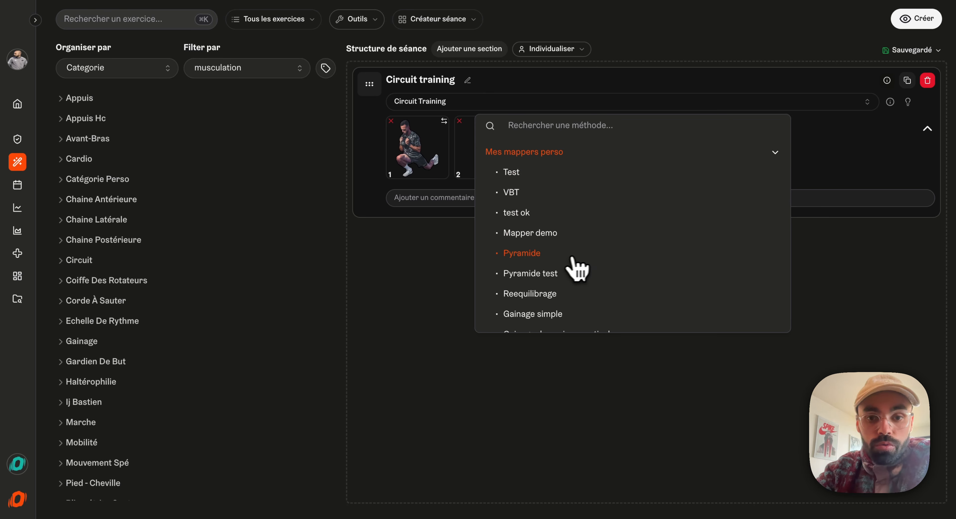
click(598, 257)
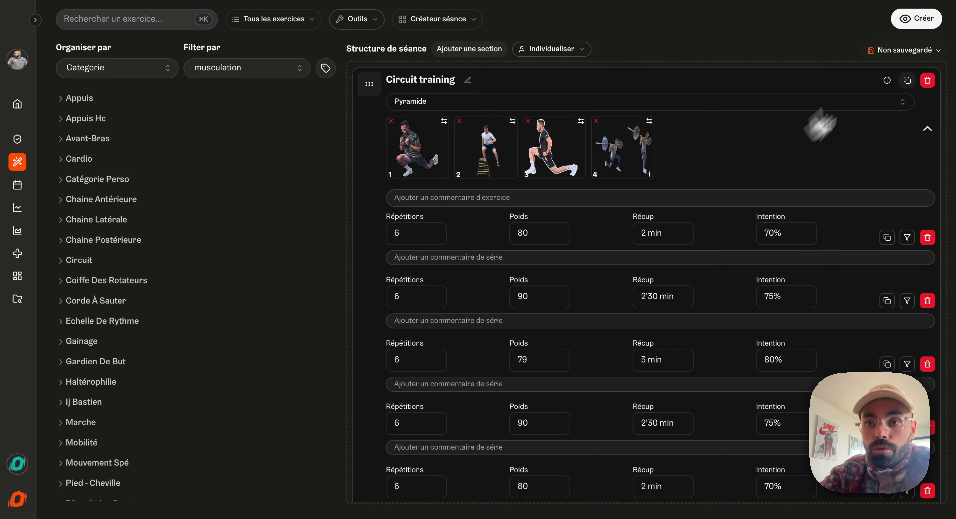
Step: Check the Pyramide series table in the session's PDF preview and review the series rows in the builder
click(914, 21)
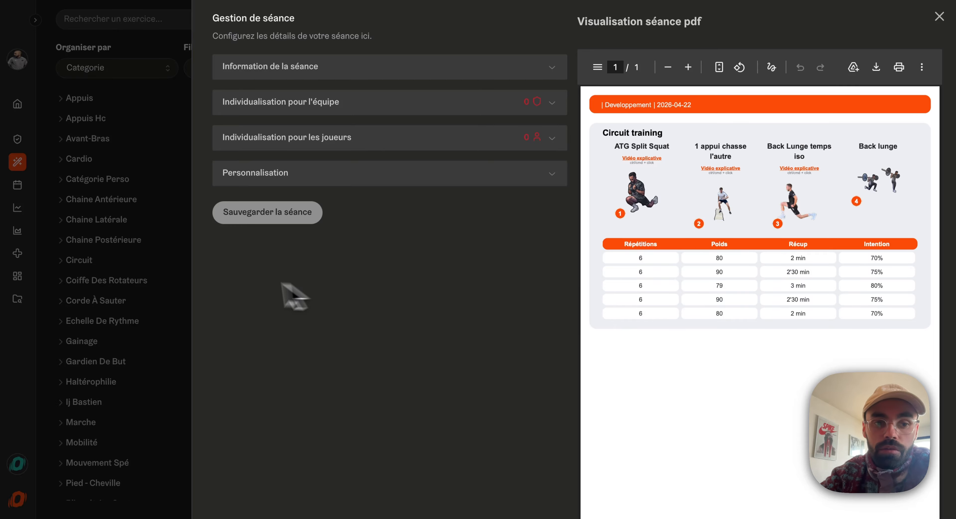
click(187, 285)
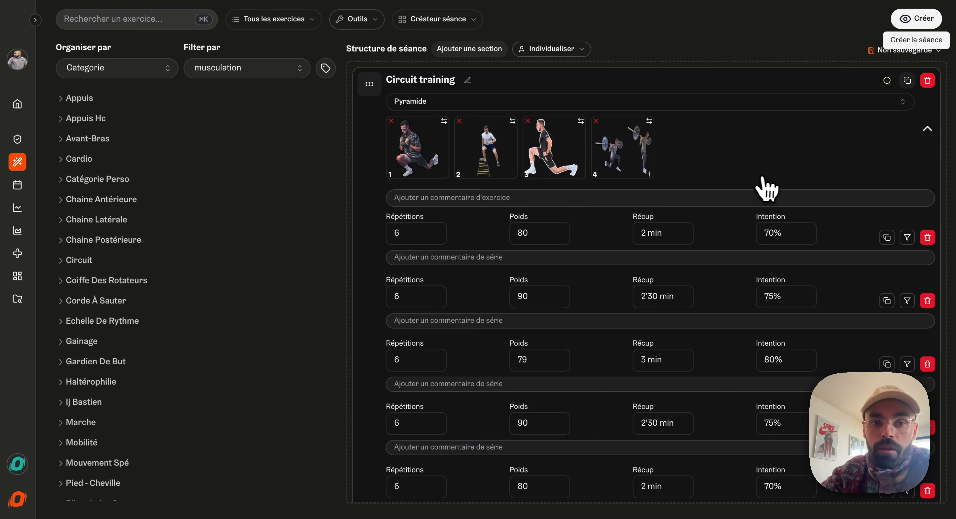
scroll(765, 179, down, 2)
scroll(765, 179, up, 2)
Step: Delete the Circuit training chain from the session and switch from the session creator to the exercise creator
click(927, 130)
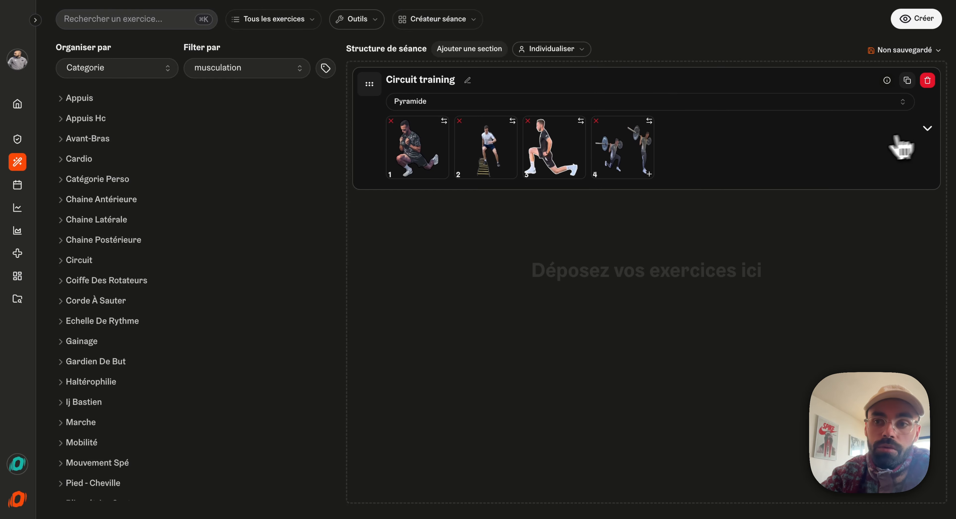
click(927, 80)
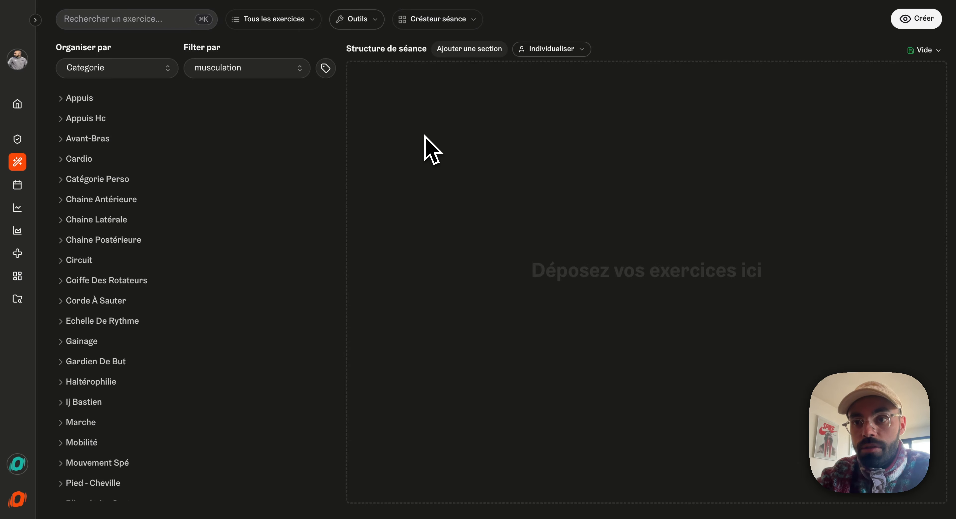
click(462, 23)
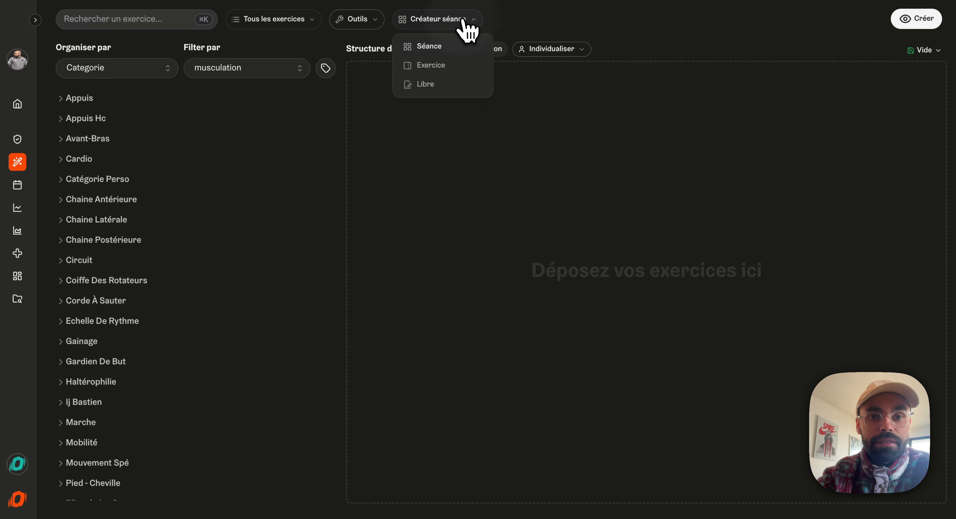
click(447, 65)
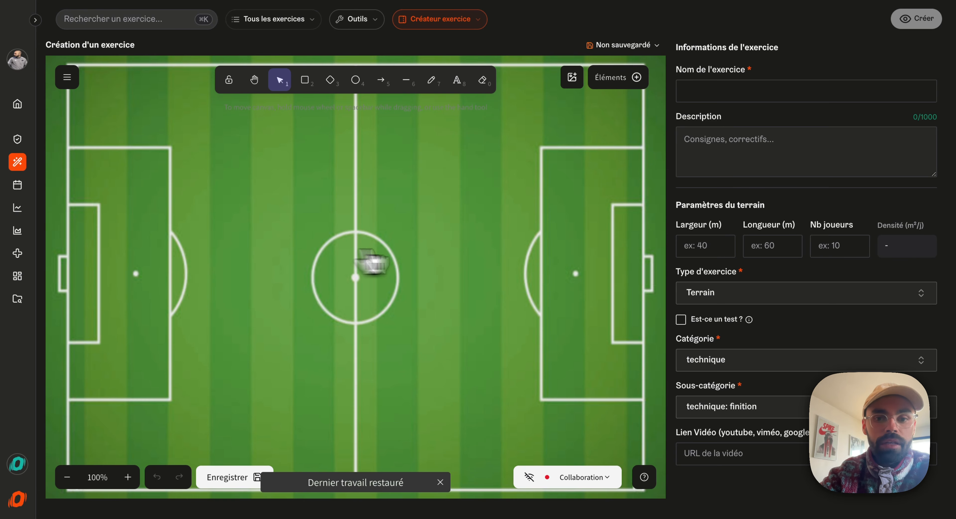
Step: Review the available pitch types and reset the canvas to remove the football pitch background
click(67, 77)
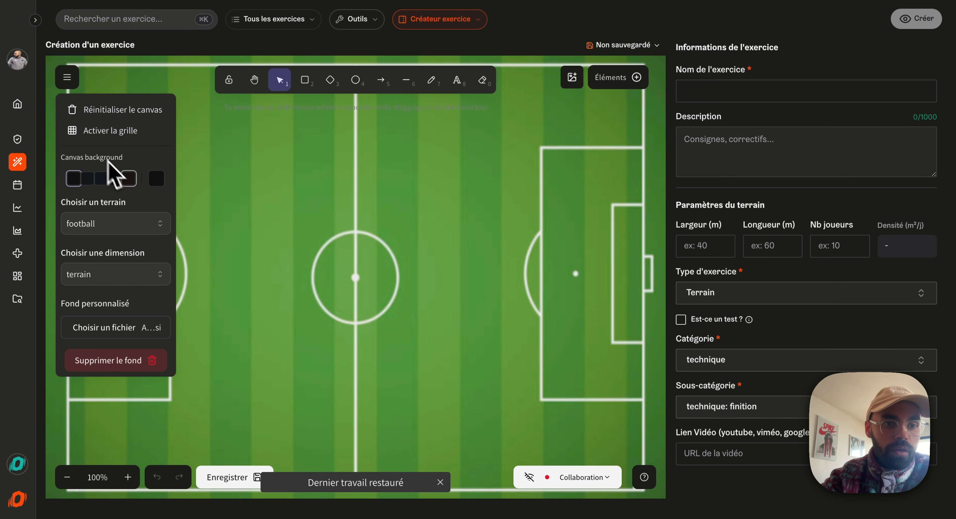
click(134, 230)
scroll(132, 307, down, 2)
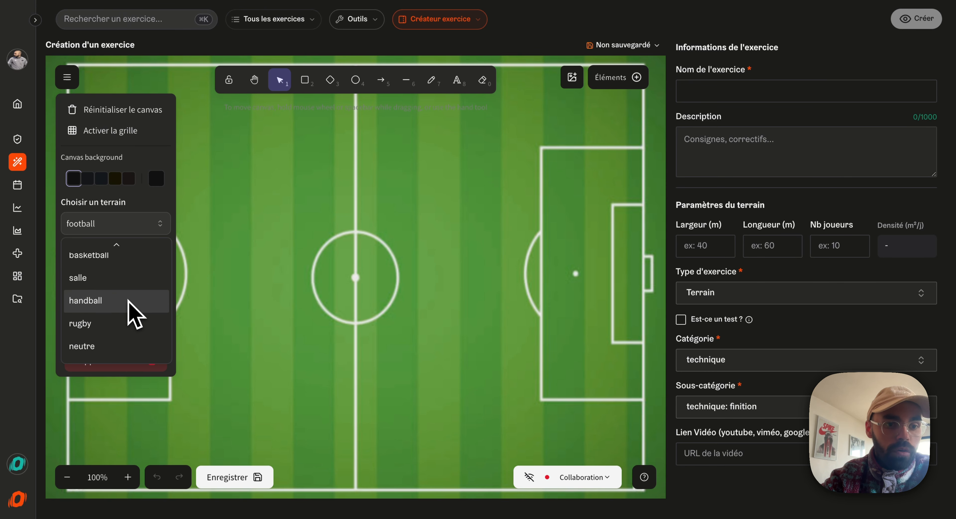
scroll(113, 319, up, 3)
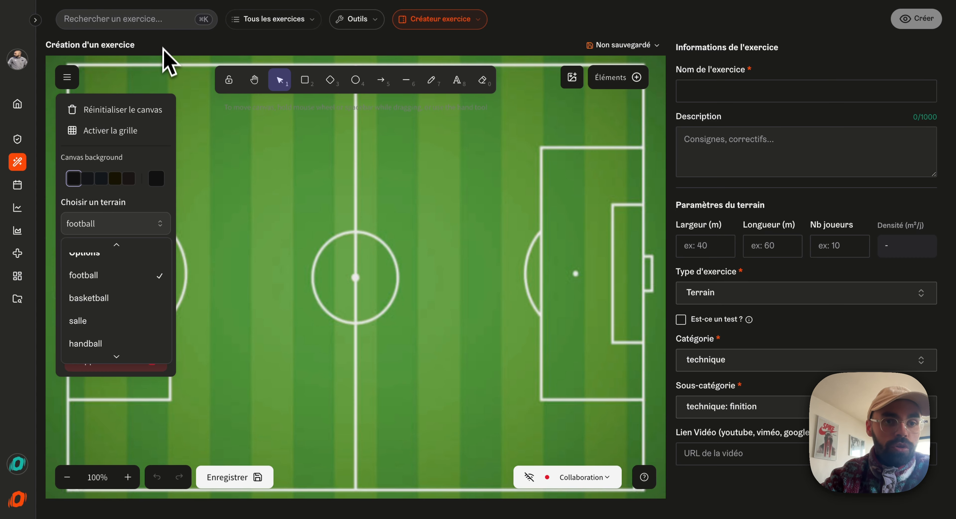
click(167, 61)
click(67, 77)
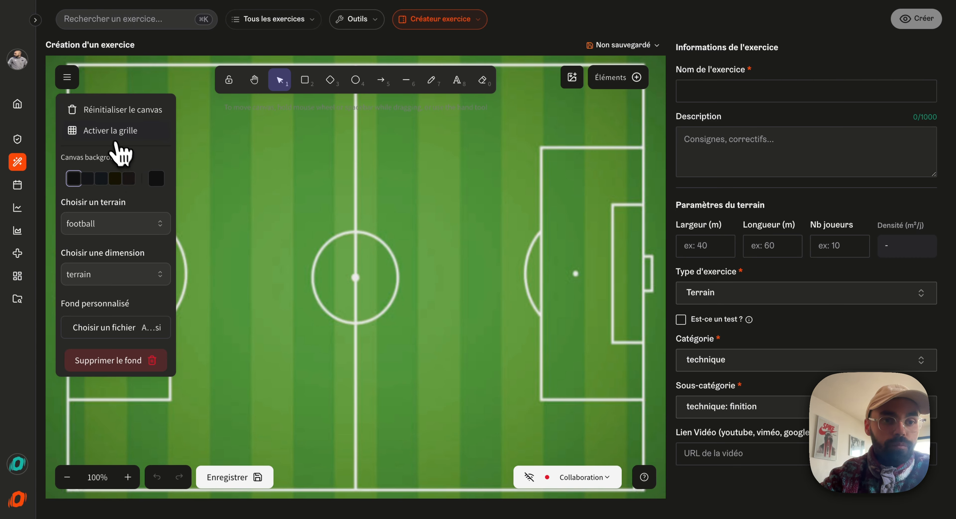
click(122, 110)
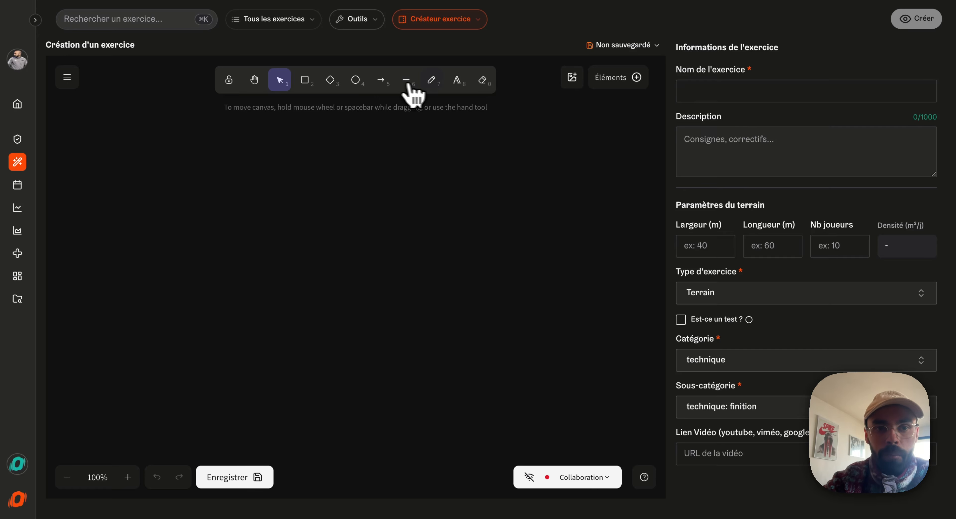
Step: Add the Boxe exercise image from the Cardio category to the empty canvas
click(632, 83)
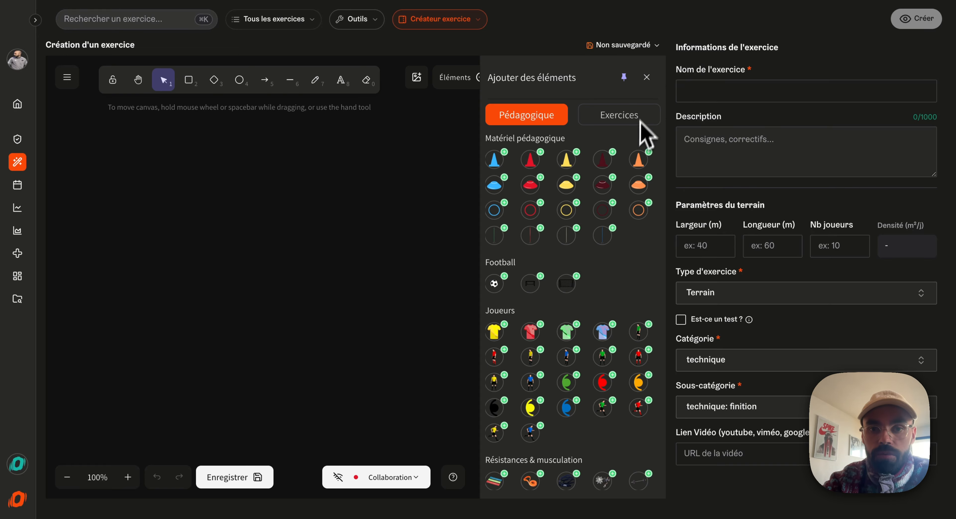
click(608, 118)
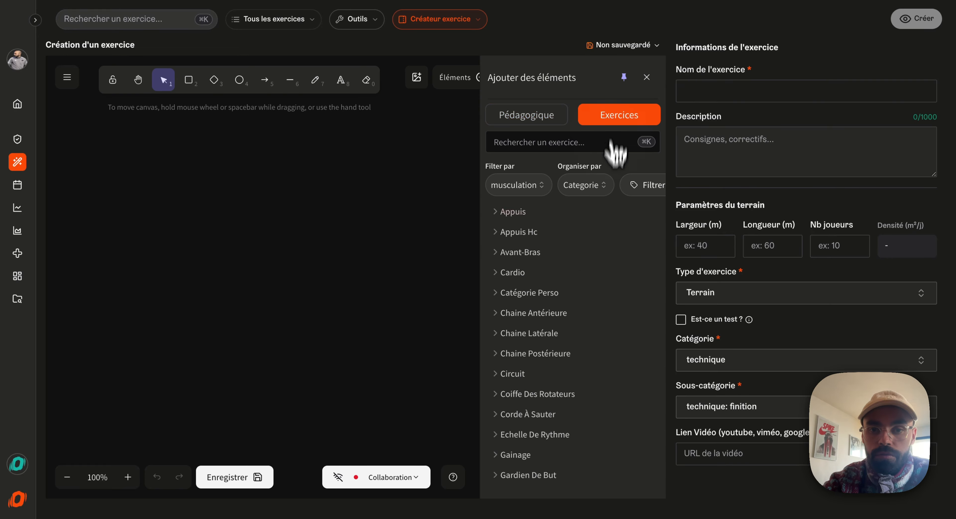
click(511, 275)
scroll(514, 285, down, 2)
click(592, 334)
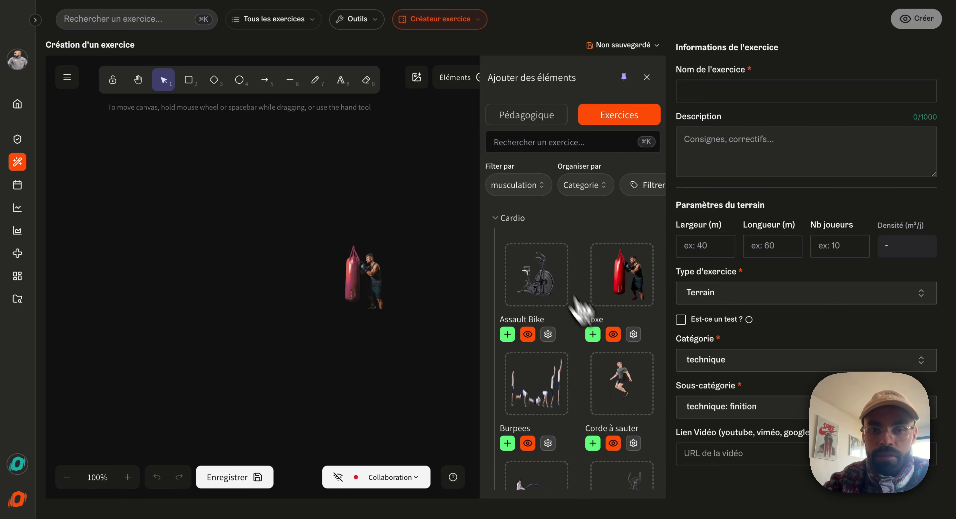
Step: Add Back lunge, Chevalier, Cossac Squat élastique and Curl ischios élastique allongé from the Chaine Postérieure category to the canvas
click(514, 218)
scroll(557, 299, down, 3)
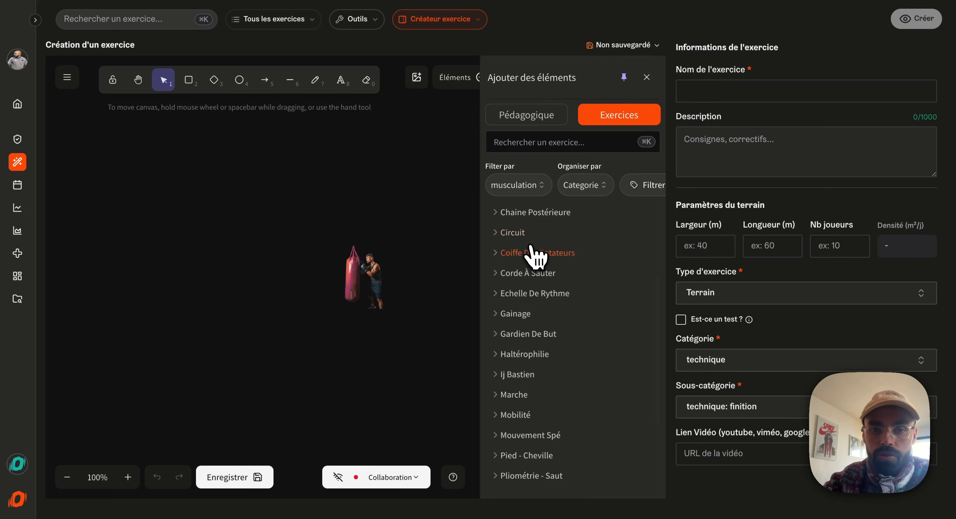
click(533, 216)
click(507, 328)
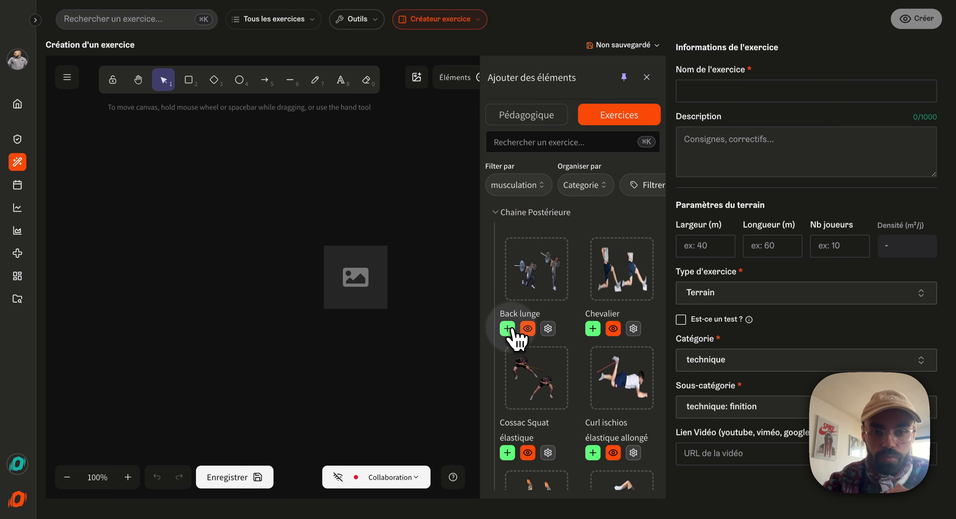
click(592, 328)
click(507, 452)
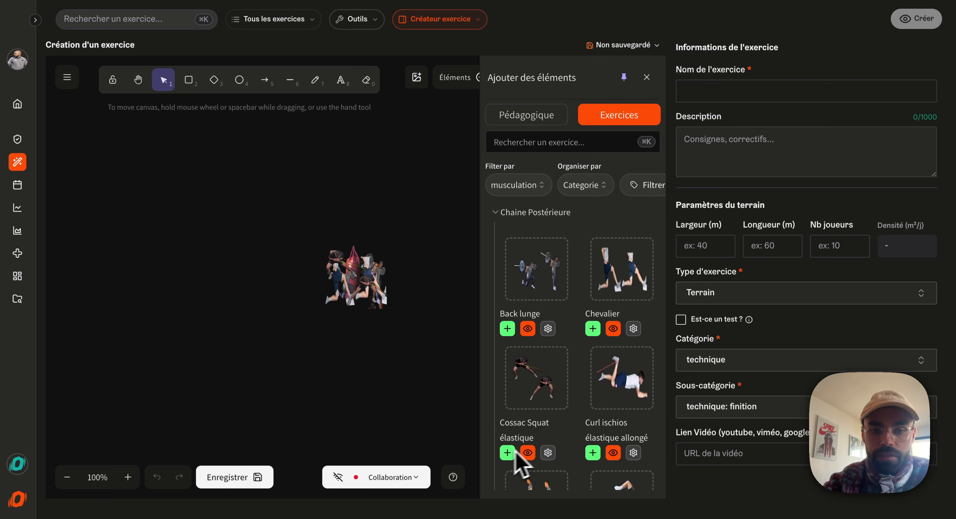
click(593, 452)
click(646, 77)
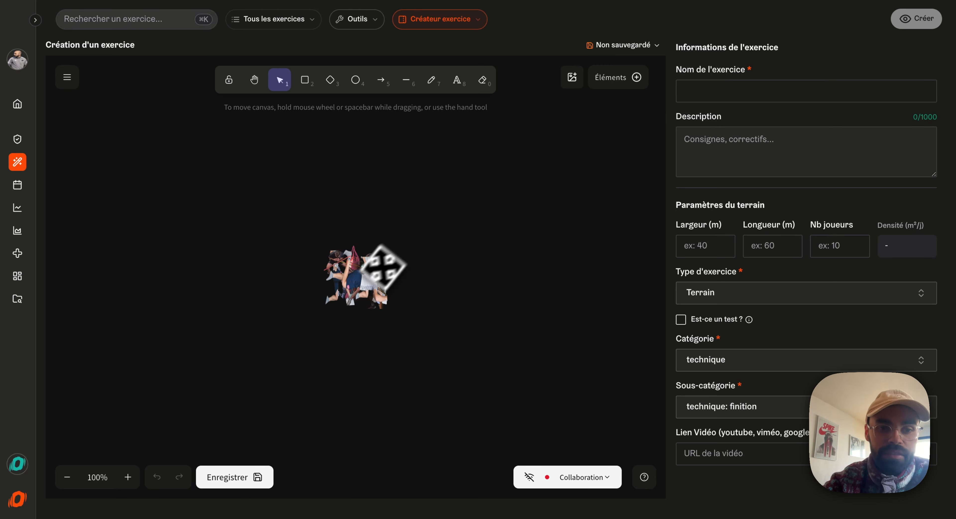
Step: Spread the five stacked exercise images into a ring on the canvas, with Curl ischios and Cossac Squat above the other three
drag(376, 267, 277, 189)
drag(337, 260, 400, 209)
drag(369, 273, 457, 335)
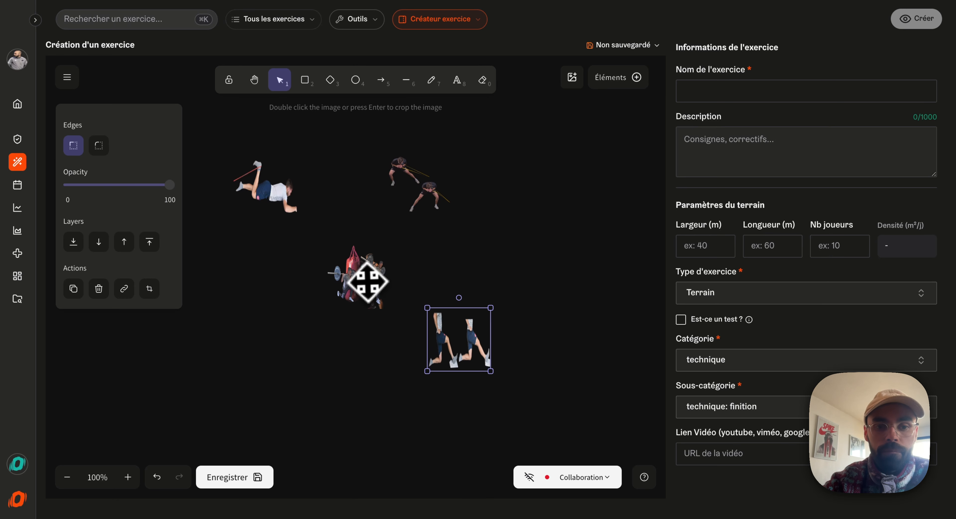
drag(362, 278, 331, 375)
drag(359, 277, 237, 292)
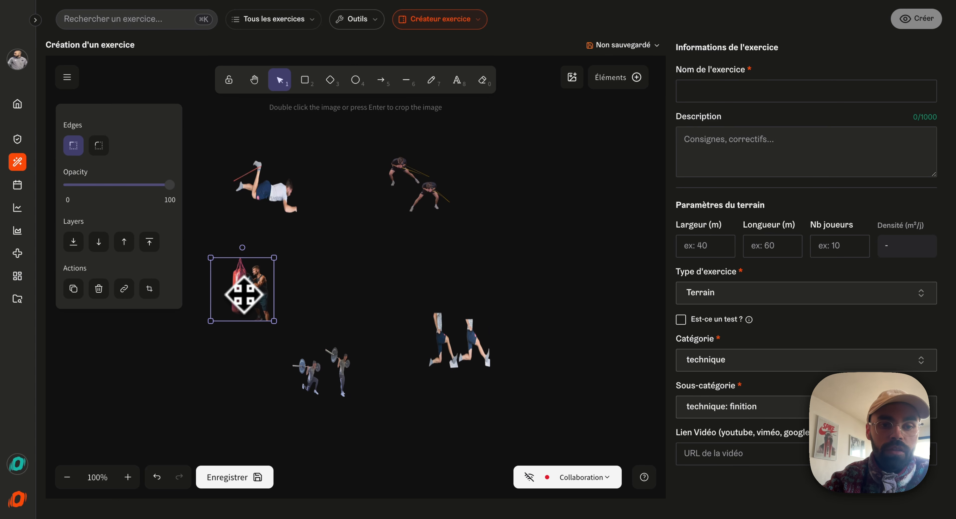
drag(278, 198, 296, 188)
Step: Draw five arrows between the neighbouring exercise images so the ring reads as a clockwise circuit
click(380, 80)
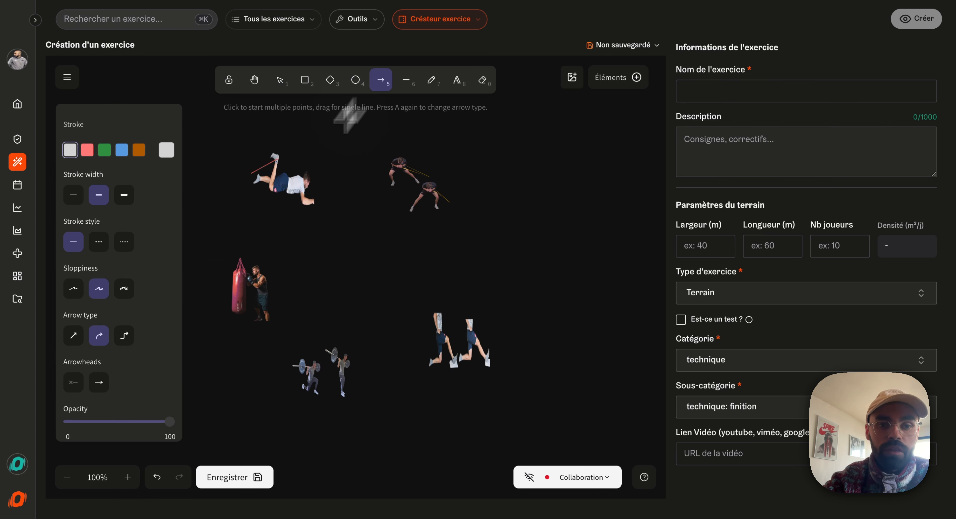
mouse_move(257, 239)
mouse_down()
mouse_move(363, 159)
mouse_move(368, 175)
mouse_move(466, 252)
mouse_move(416, 384)
mouse_move(391, 395)
mouse_move(367, 379)
mouse_move(250, 379)
mouse_move(245, 355)
mouse_up()
click(347, 296)
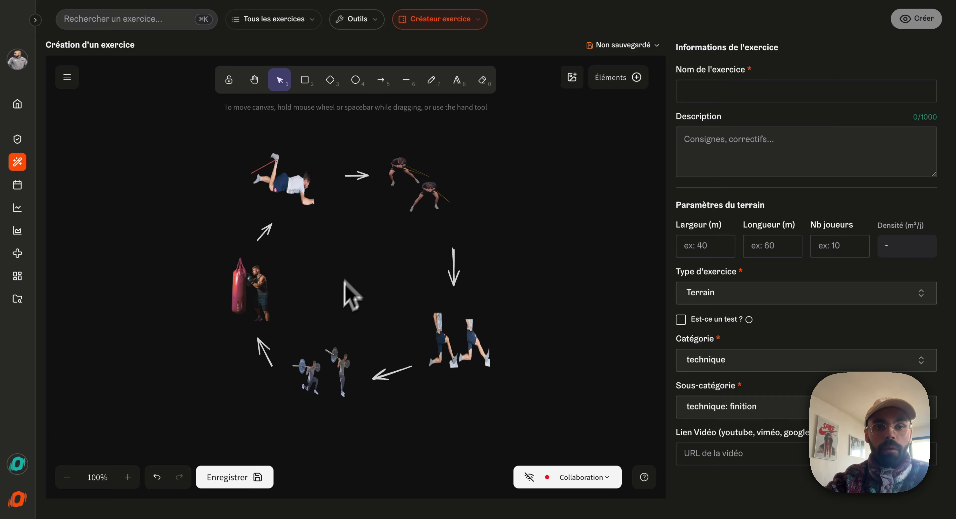
Step: Place the two-line text "Circuit / Temps de travail" in the middle of the ring and nudge the Curl ischios image slightly inward
click(457, 79)
key(1)
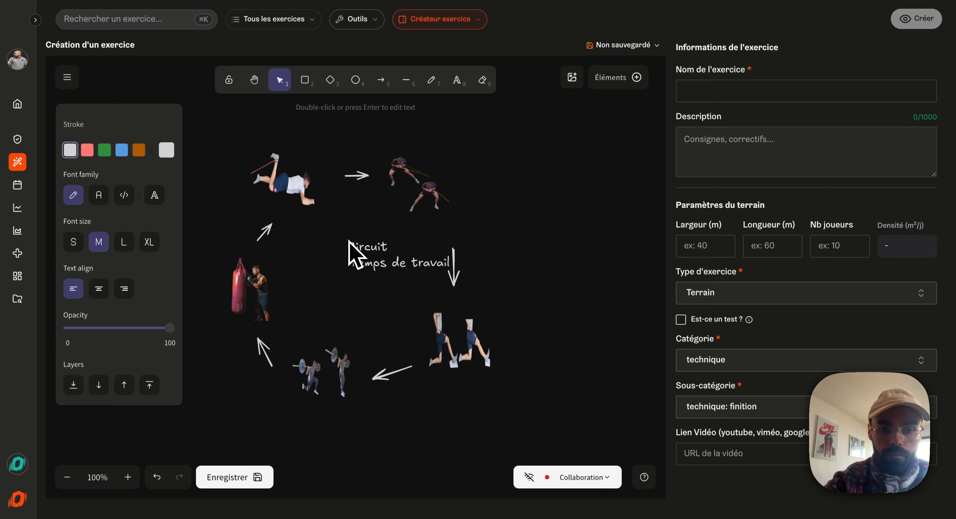
click(527, 236)
drag(384, 254, 352, 281)
click(542, 265)
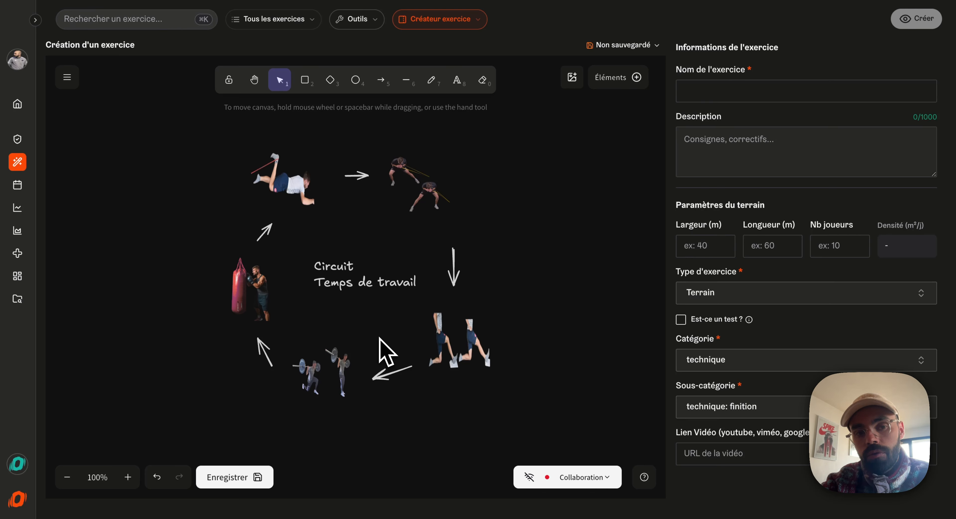
drag(276, 172, 286, 185)
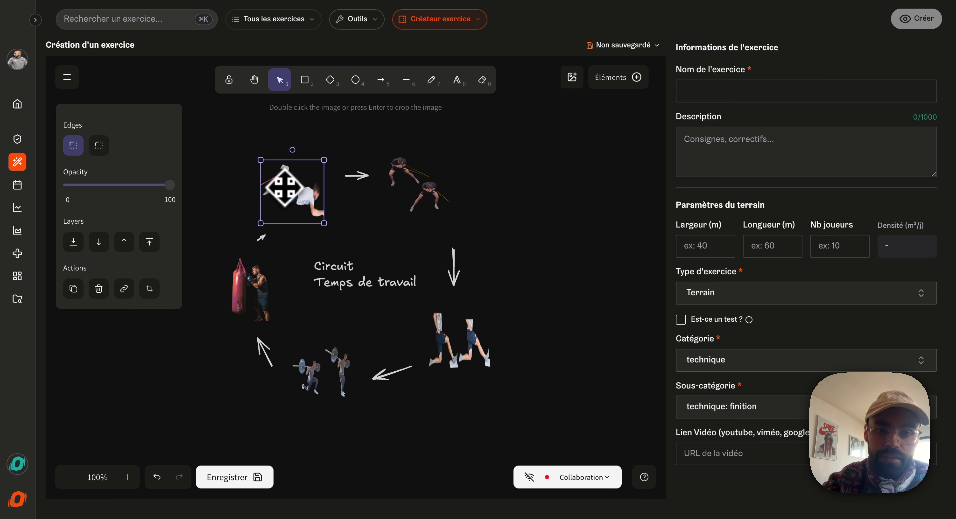
click(520, 240)
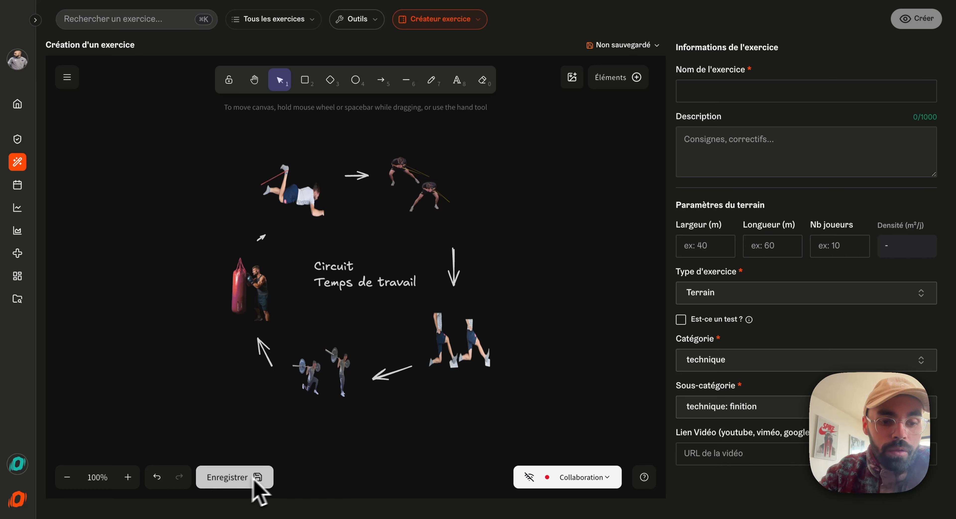
Step: Name the exercise "Circuit personnalisé" and describe it as "30 secondes de travail", "15 seconde de récupération" and "3 tours" on separate lines
click(717, 92)
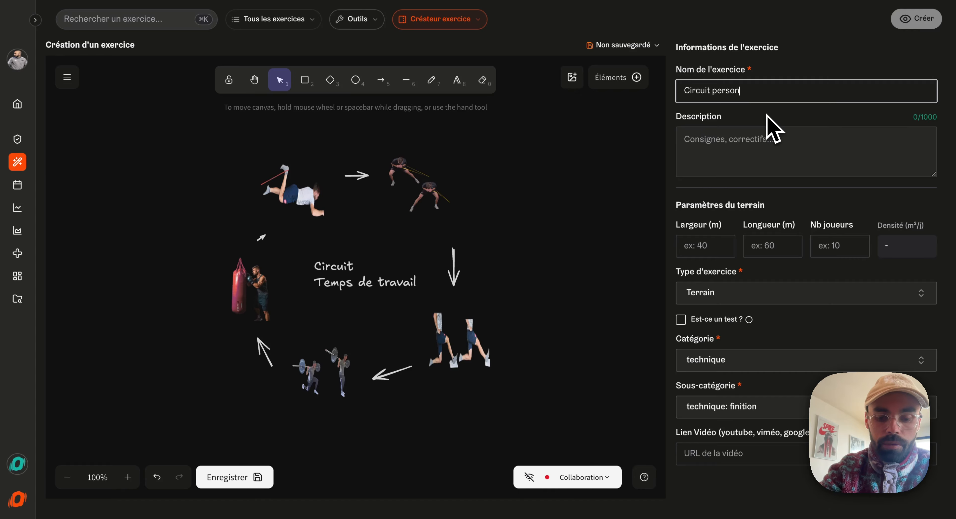
click(743, 145)
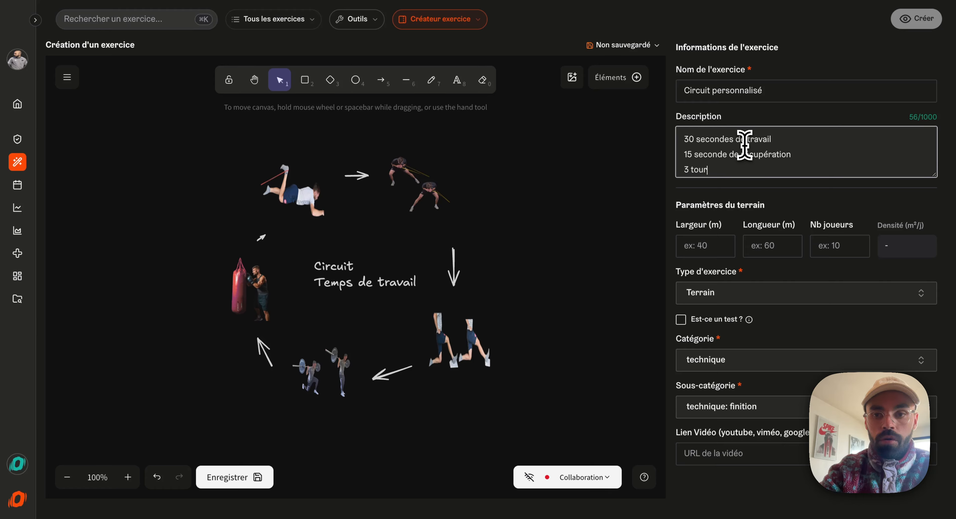
drag(744, 170, 677, 137)
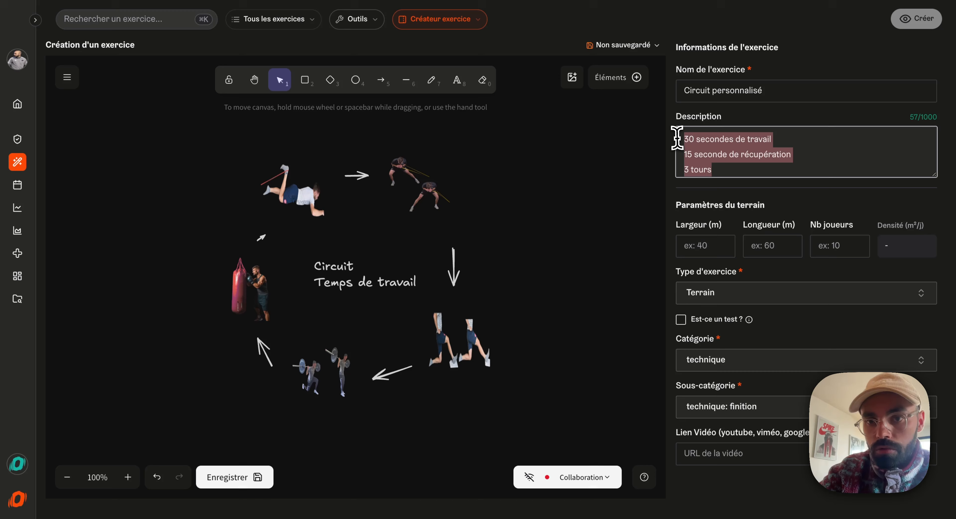
click(729, 140)
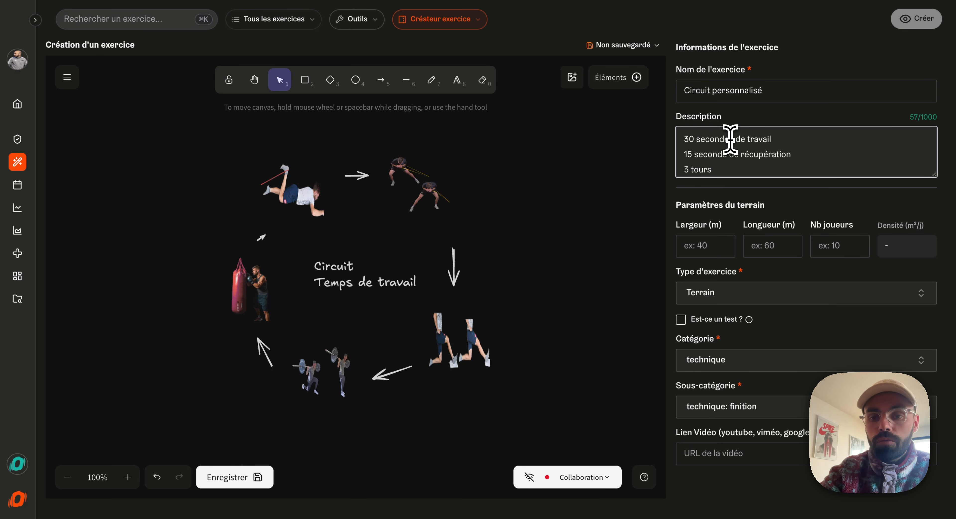
Step: Set the exercise type to Musculation and its category to circuit
click(740, 293)
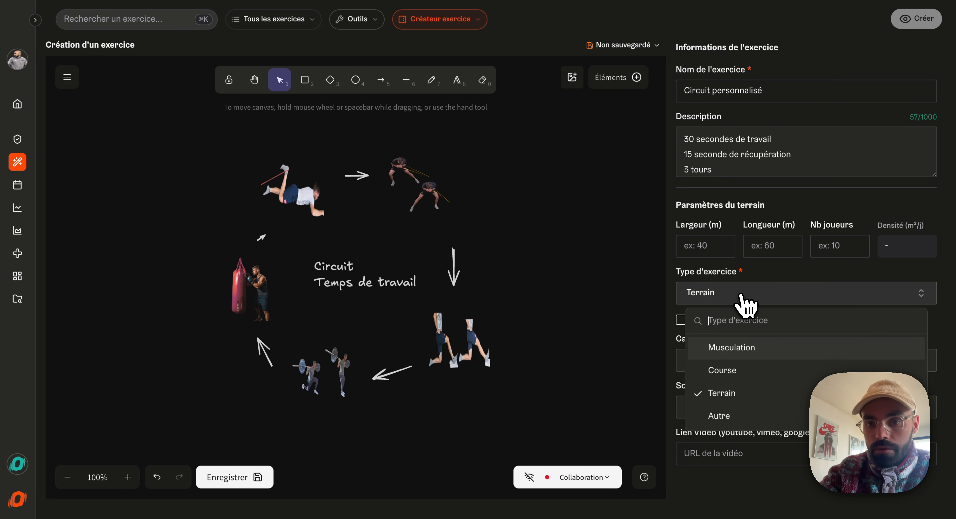
click(734, 351)
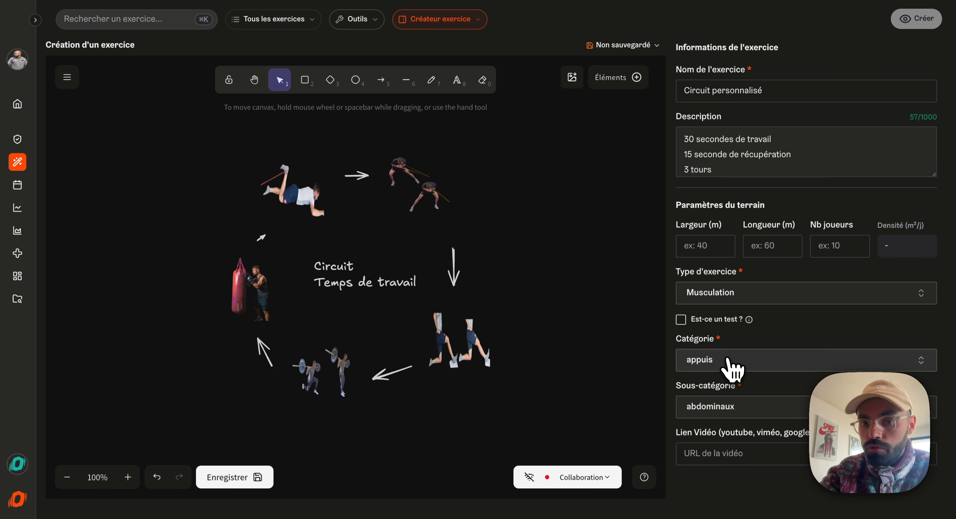
click(726, 366)
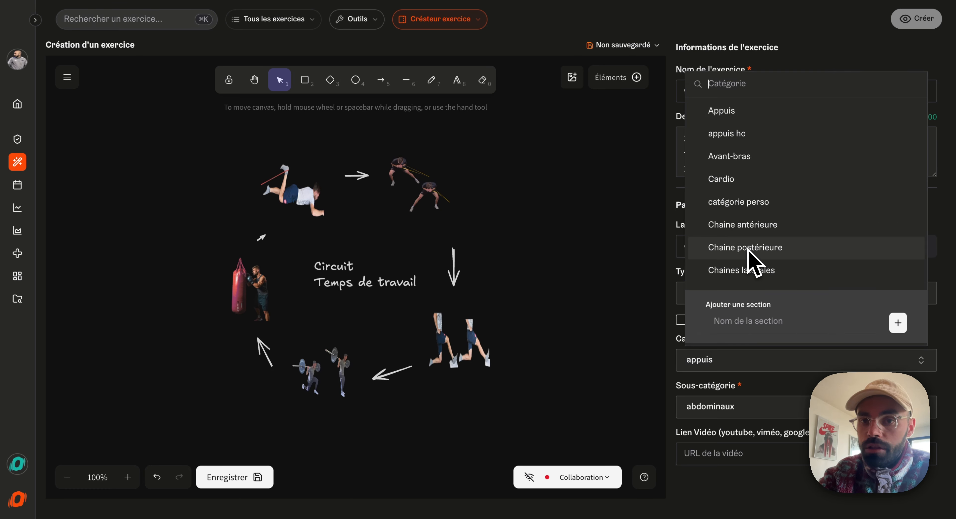
scroll(750, 259, down, 2)
scroll(749, 257, up, 2)
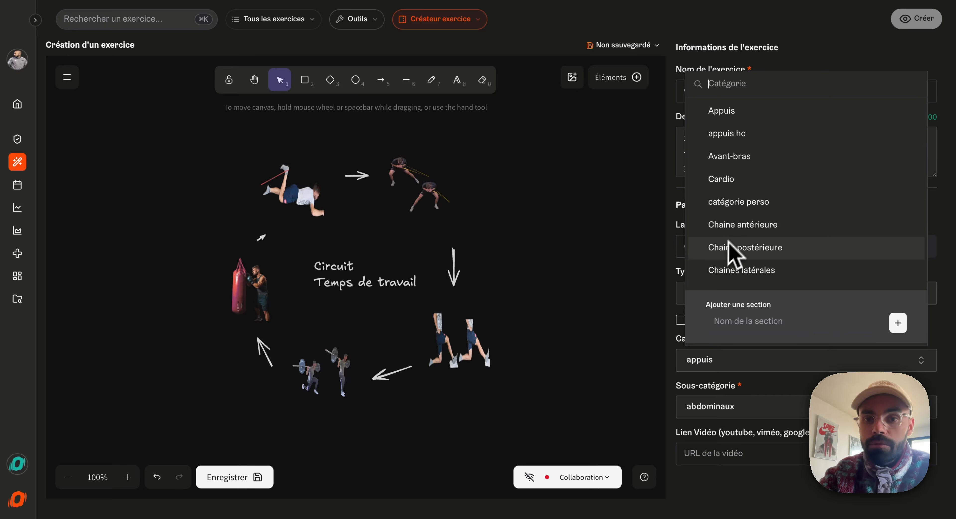
scroll(736, 252, down, 1)
click(717, 320)
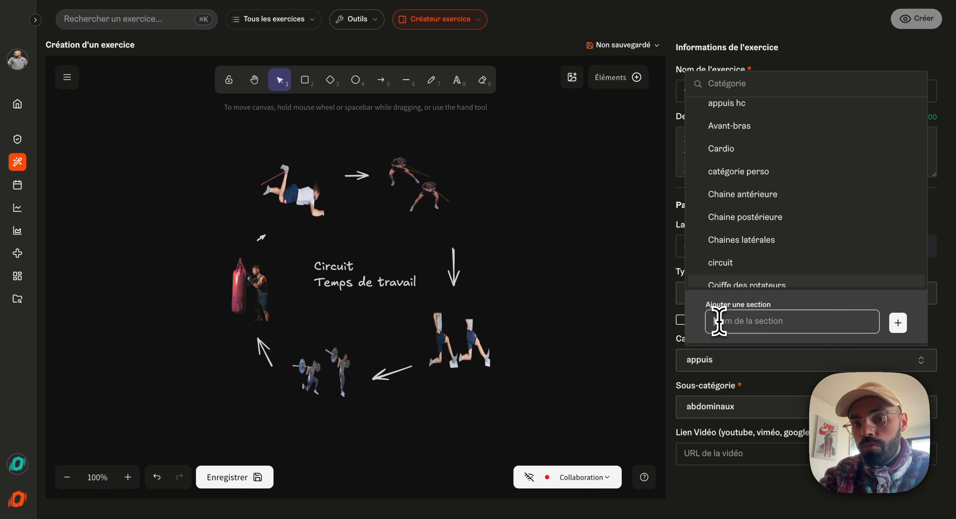
scroll(740, 256, down, 2)
click(744, 204)
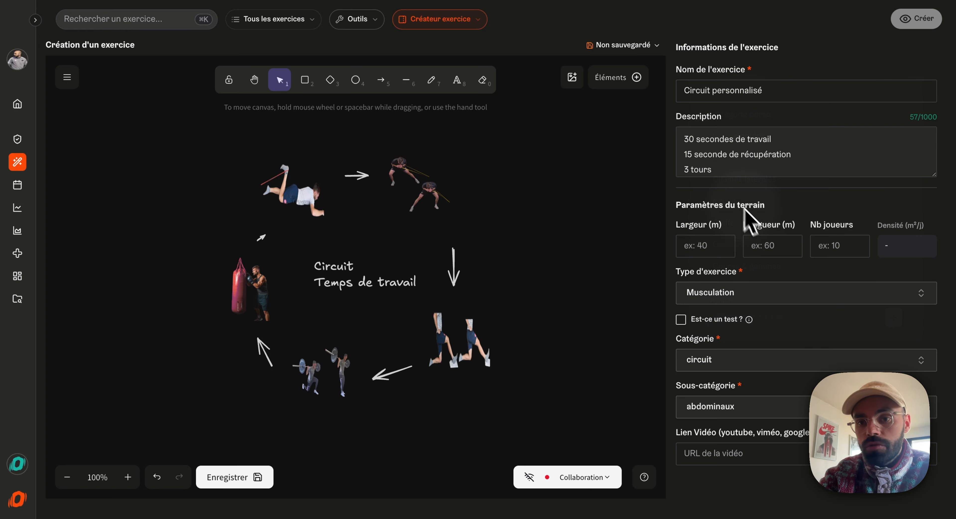
Step: Browse the available sub-categories for the exercise without choosing another one
click(710, 408)
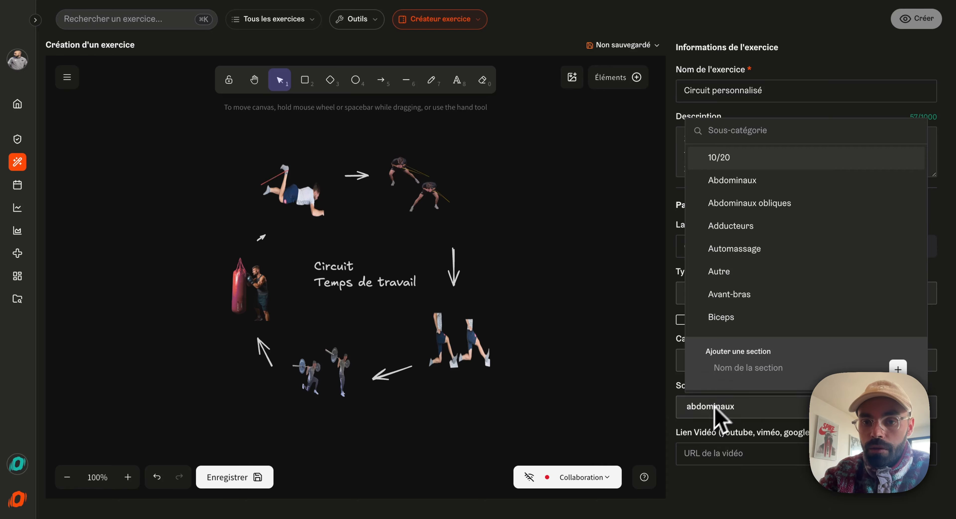
scroll(733, 284, down, 10)
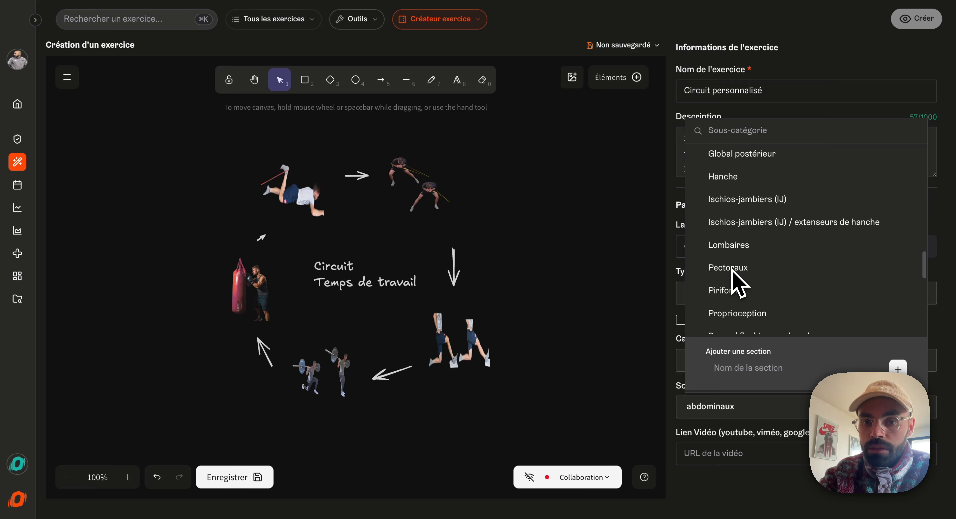
scroll(732, 270, down, 10)
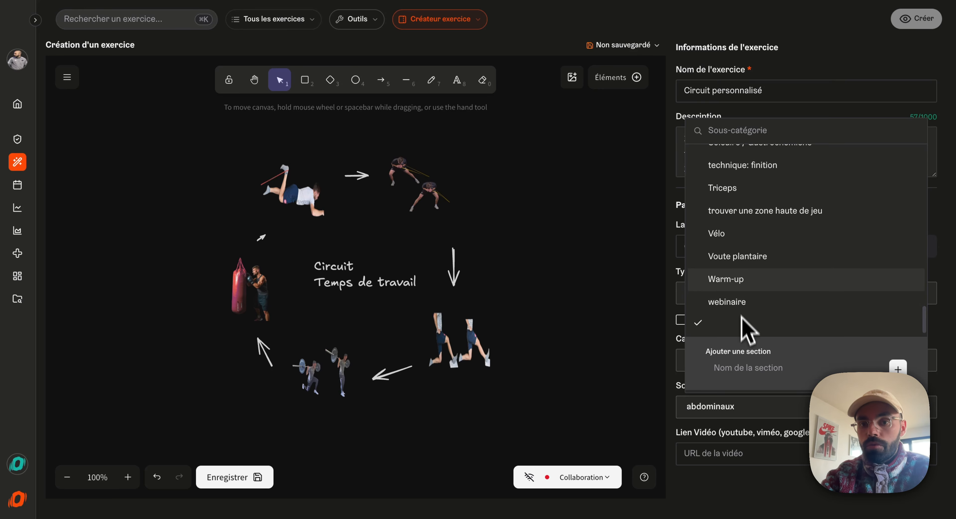
scroll(740, 294, up, 5)
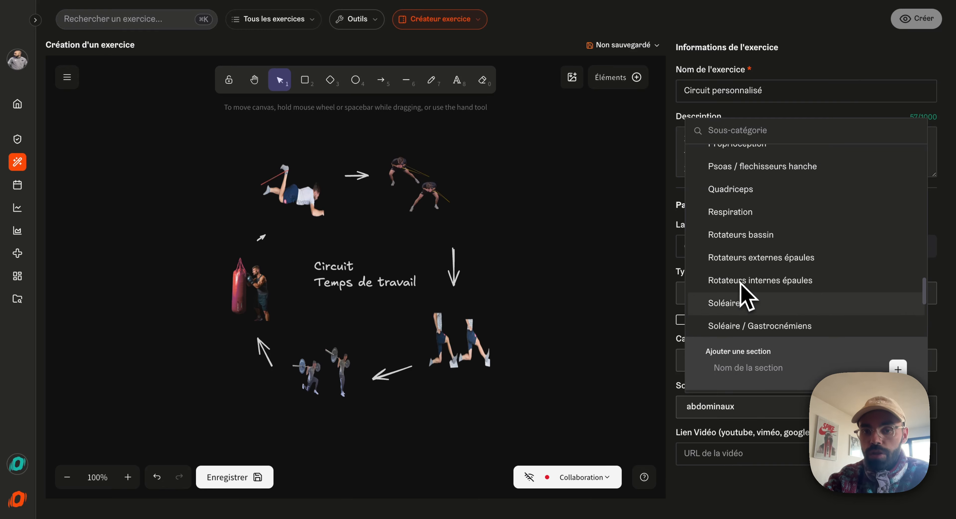
click(696, 427)
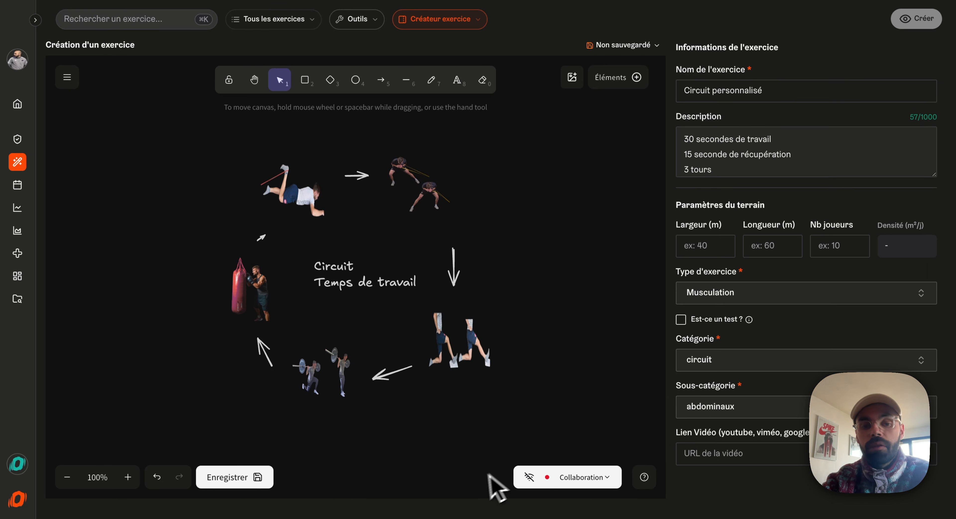
Step: Check the circuit exercise's preview and settings, and save the exercise
click(248, 479)
scroll(494, 347, down, 3)
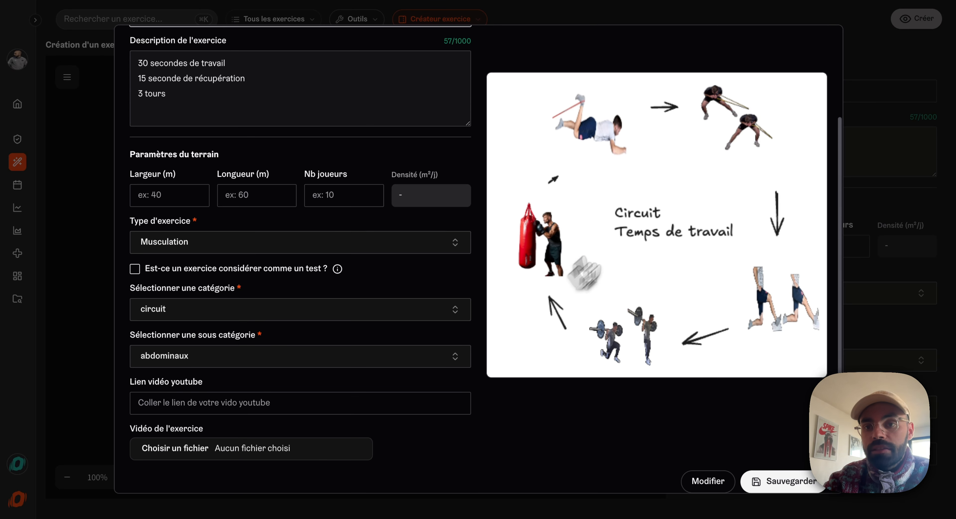
scroll(557, 271, down, 1)
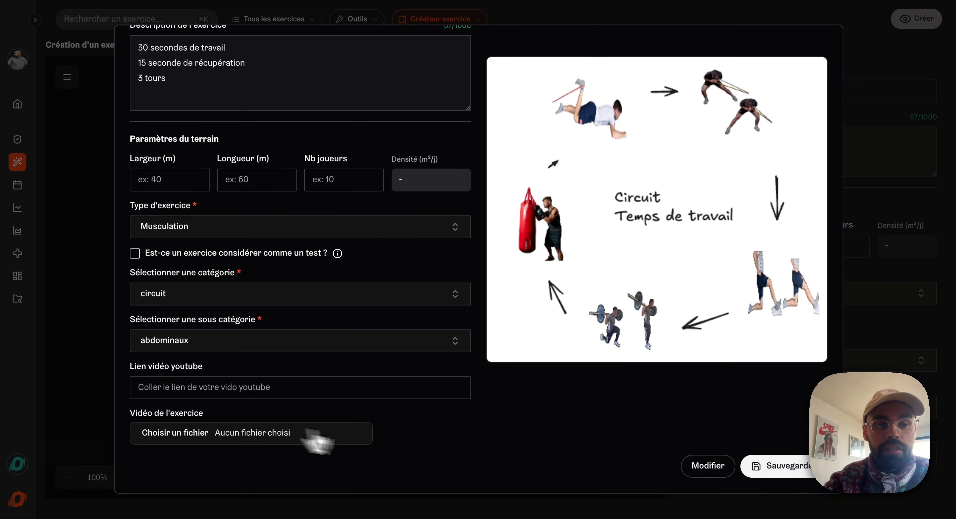
scroll(448, 431, up, 5)
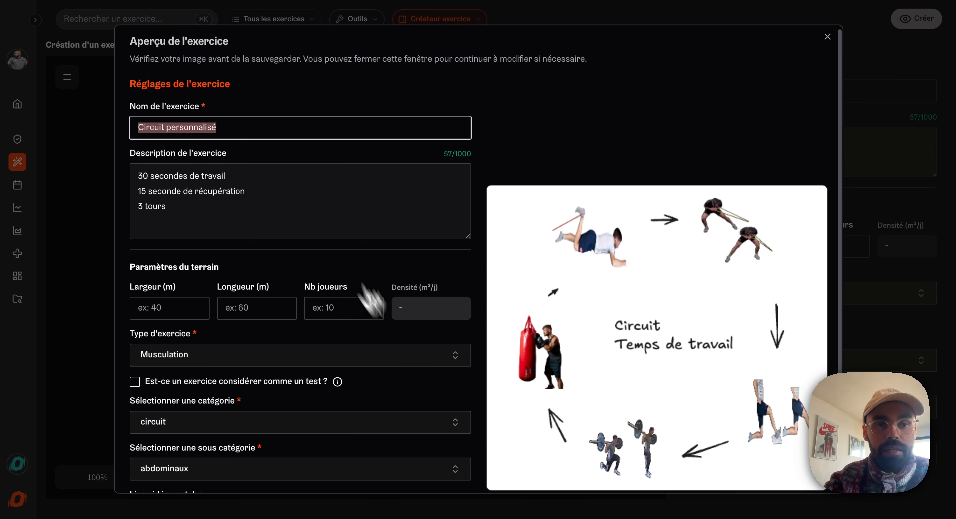
click(289, 127)
scroll(510, 112, down, 2)
scroll(509, 112, down, 2)
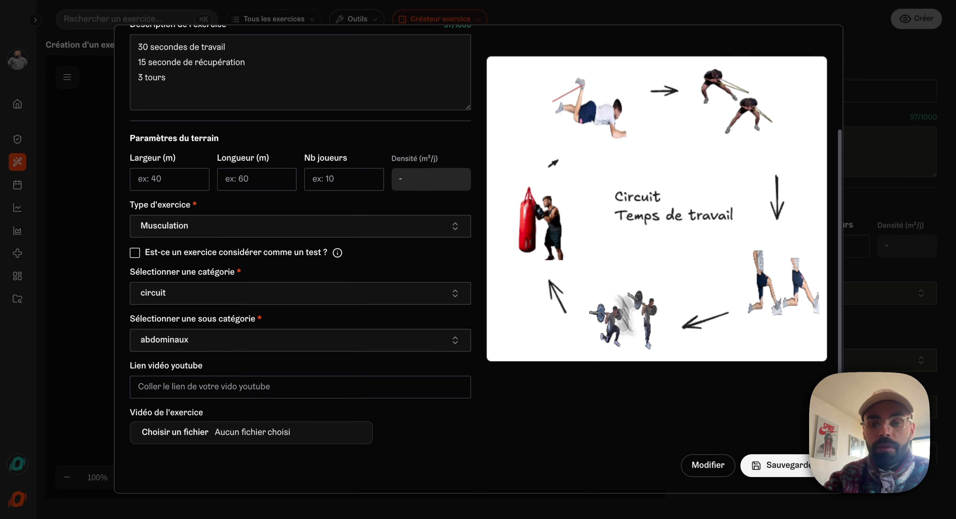
click(751, 467)
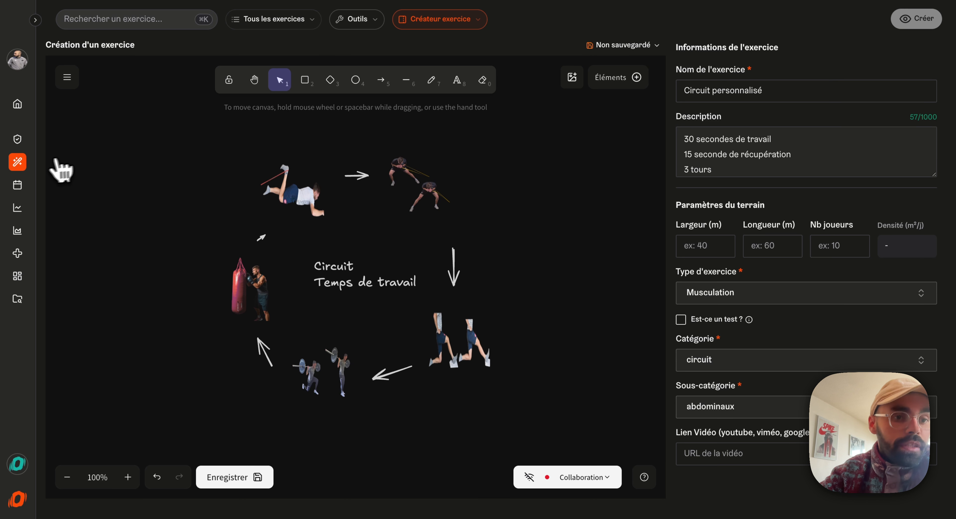
Step: In the session creator, limit the exercise library to Mes créations and add Circuit personnalisé from the Circuit category to the session
mouse_move(20, 163)
click(102, 126)
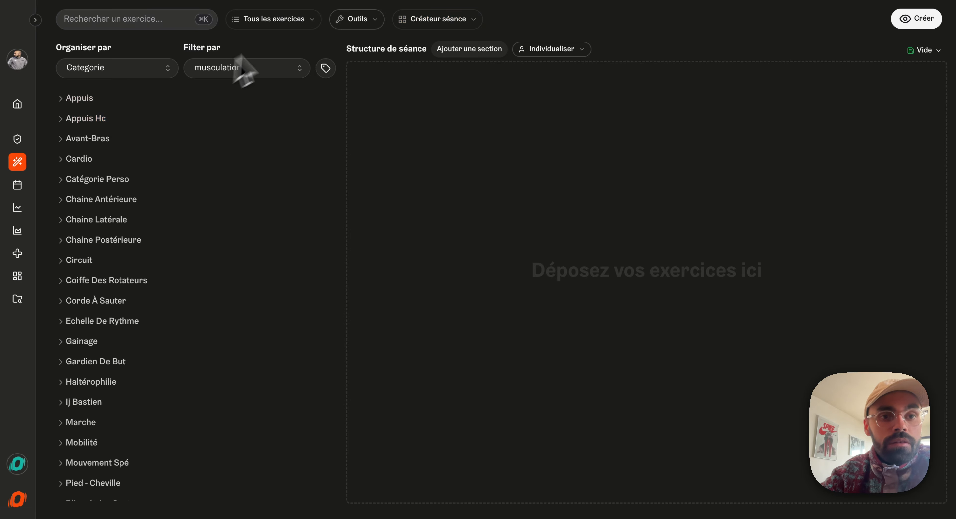
click(294, 26)
click(271, 47)
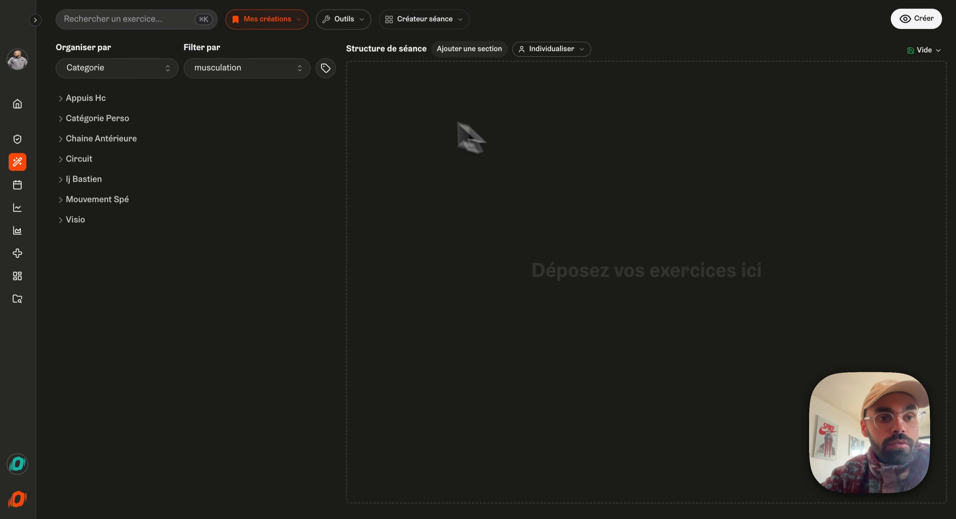
click(100, 158)
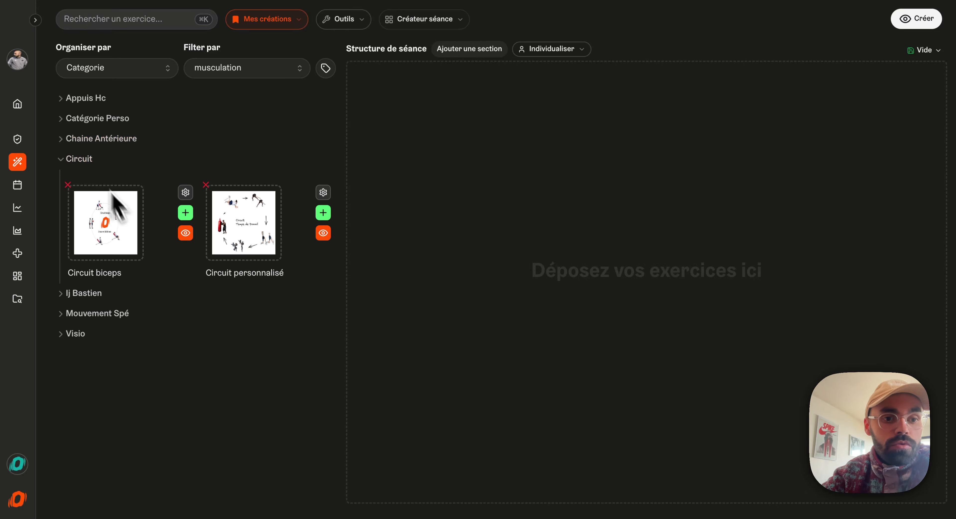
click(323, 212)
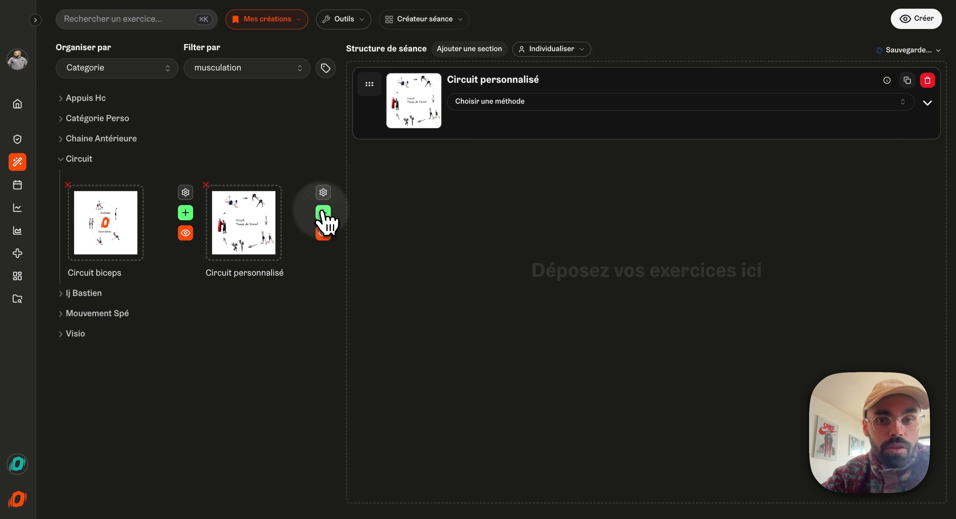
Step: Assign the Circuit Training 30-15 method from Endurance de force to the Circuit personnalisé exercise
click(601, 105)
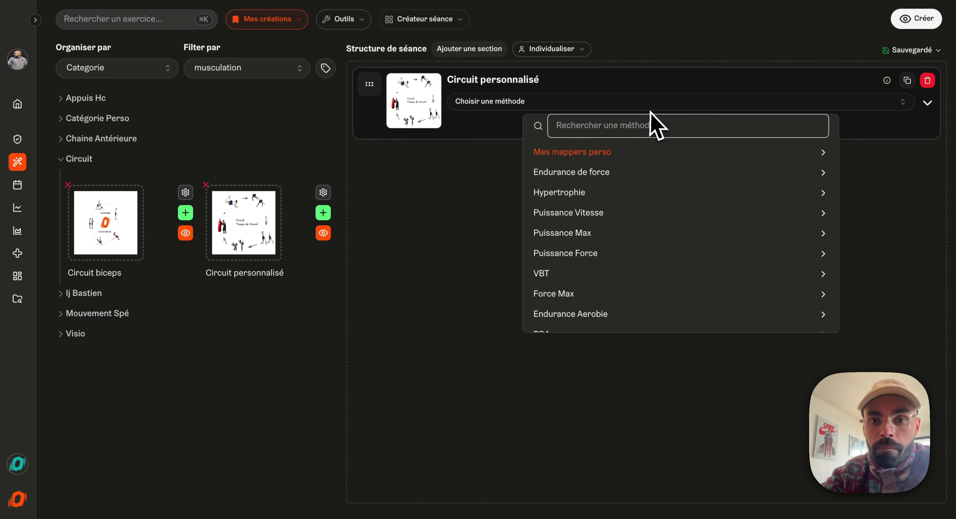
click(587, 154)
scroll(590, 175, down, 5)
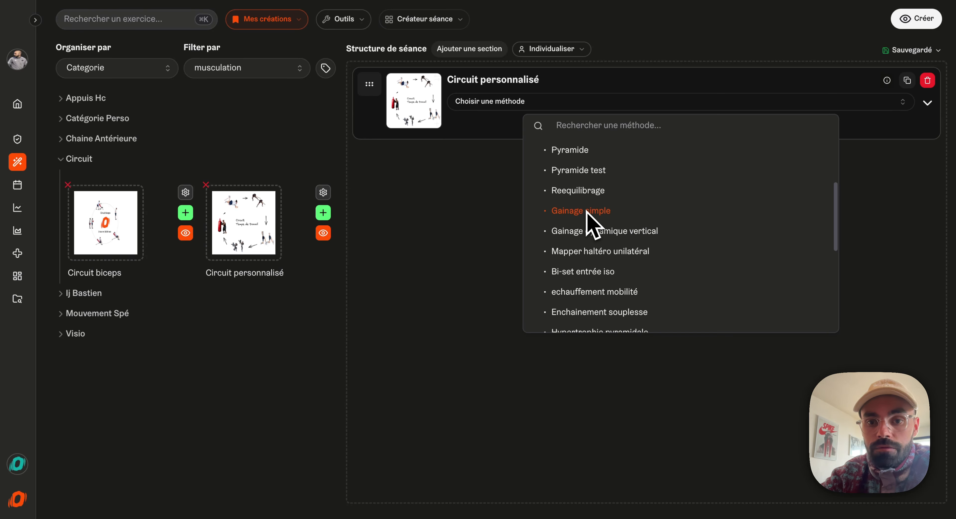
scroll(597, 282, up, 5)
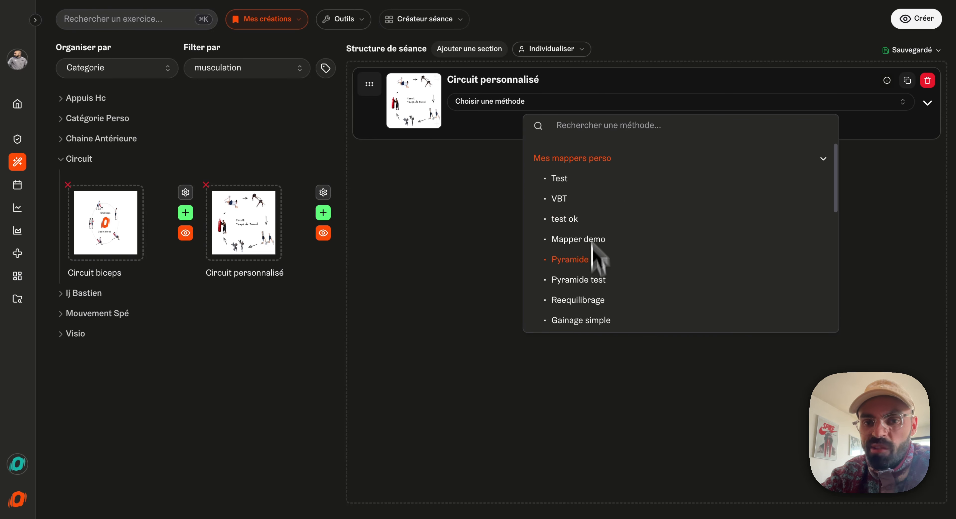
click(590, 155)
click(577, 174)
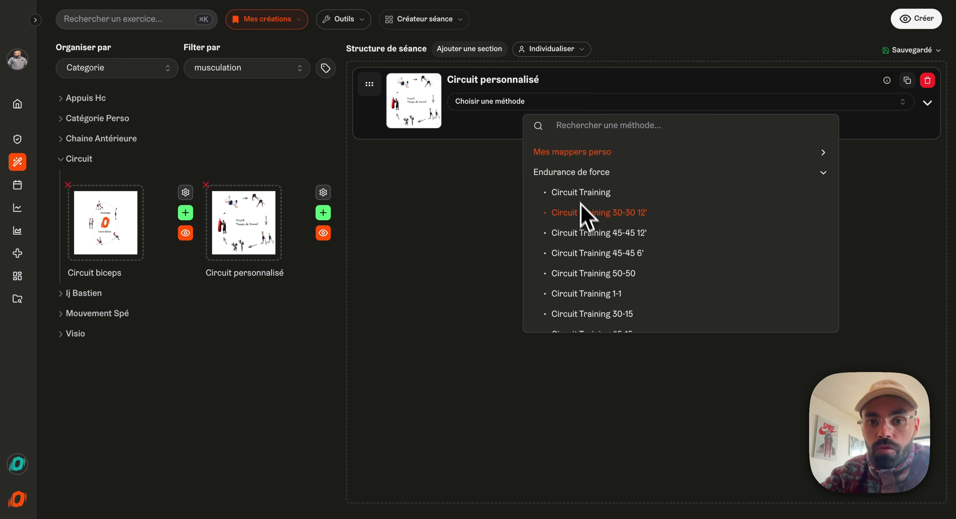
scroll(592, 227, down, 3)
scroll(592, 235, up, 1)
scroll(589, 229, up, 2)
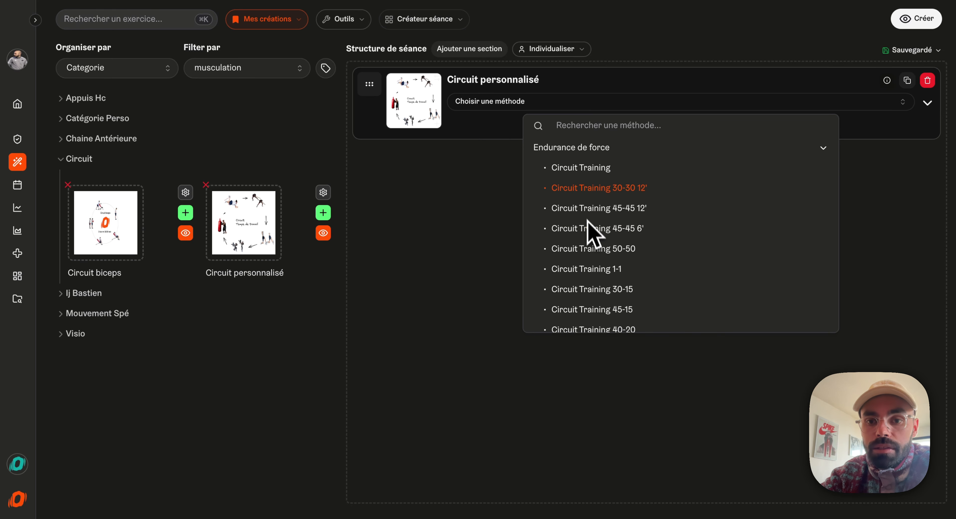
scroll(595, 234, down, 3)
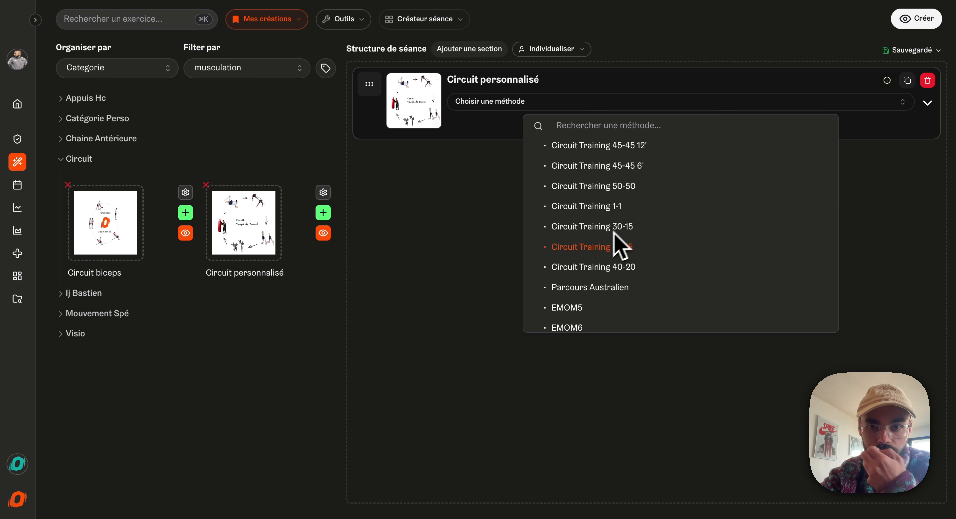
click(601, 227)
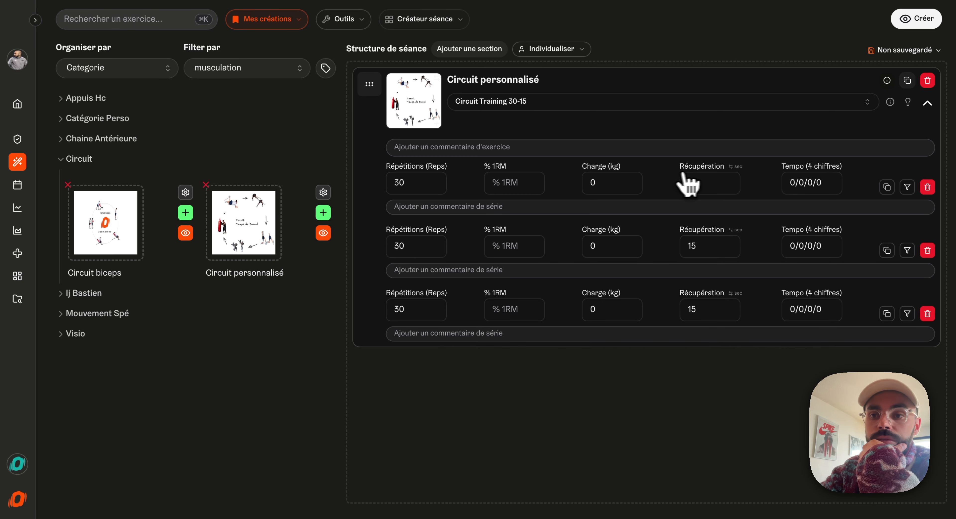
Step: View the session's management options and PDF preview, and return to the session structure without saving
click(918, 23)
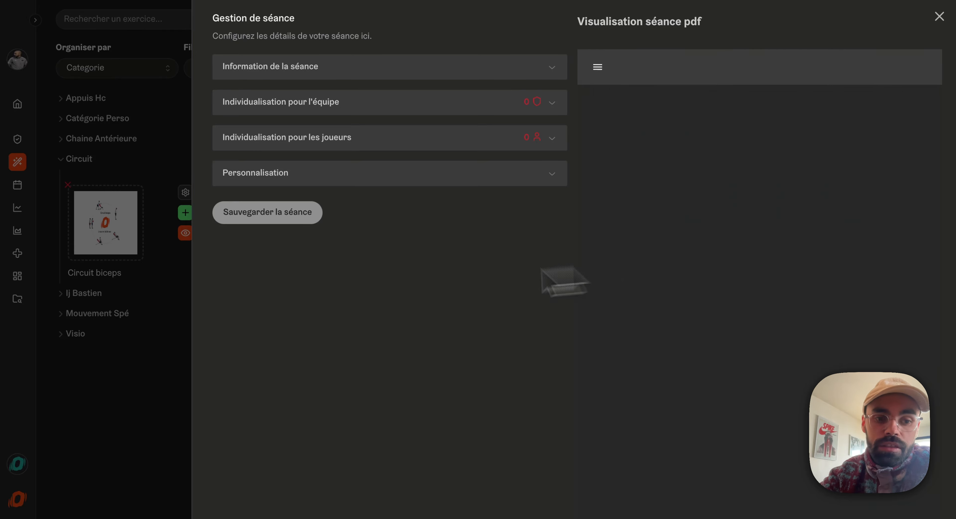
click(171, 335)
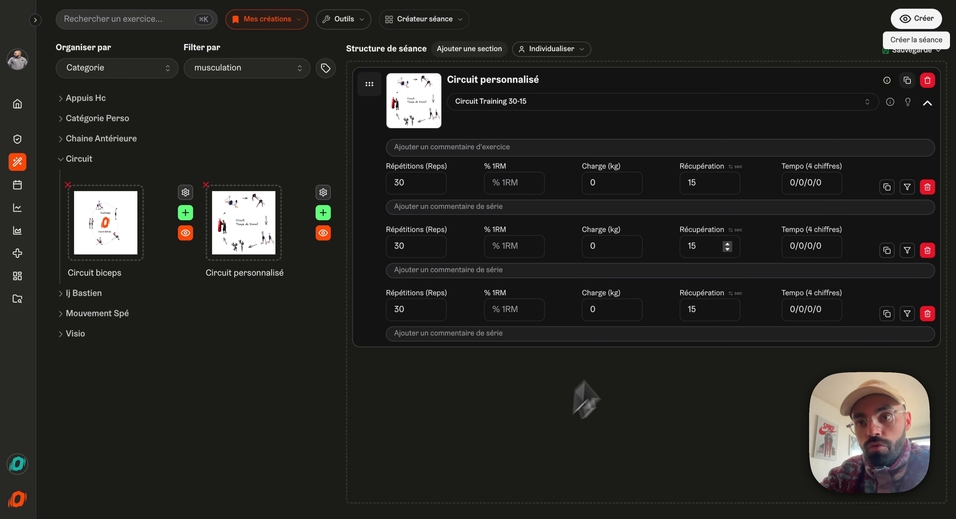
Step: Delete the Circuit personnalisé exercise from the session structure and collapse the Circuit category in the library
click(927, 103)
click(927, 80)
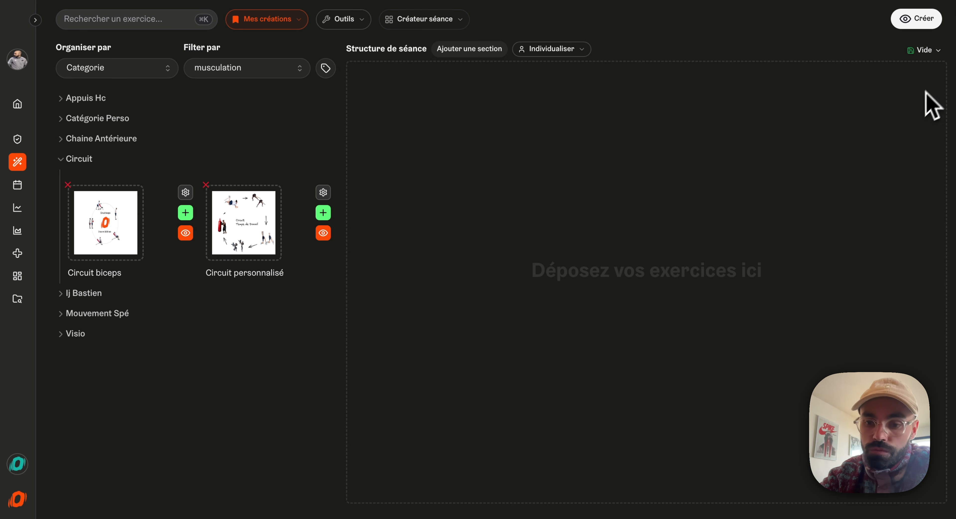
click(126, 159)
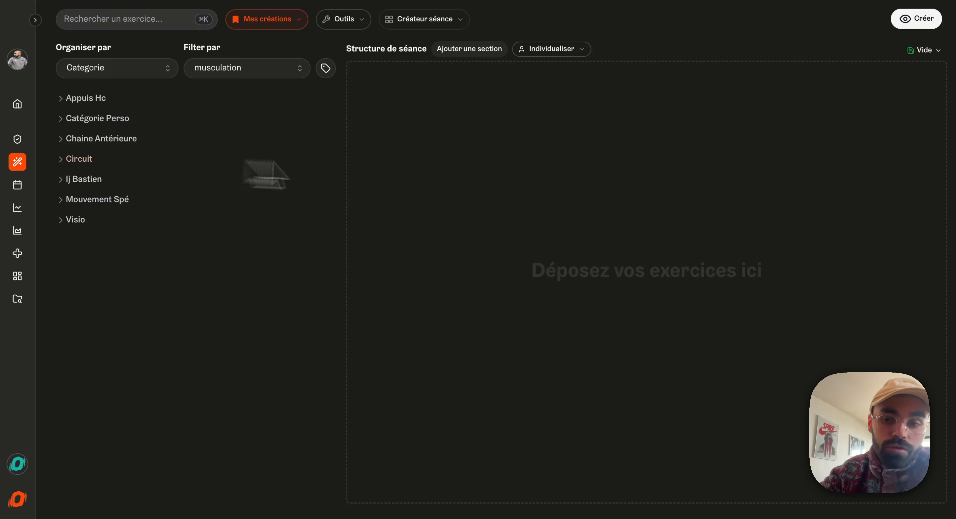